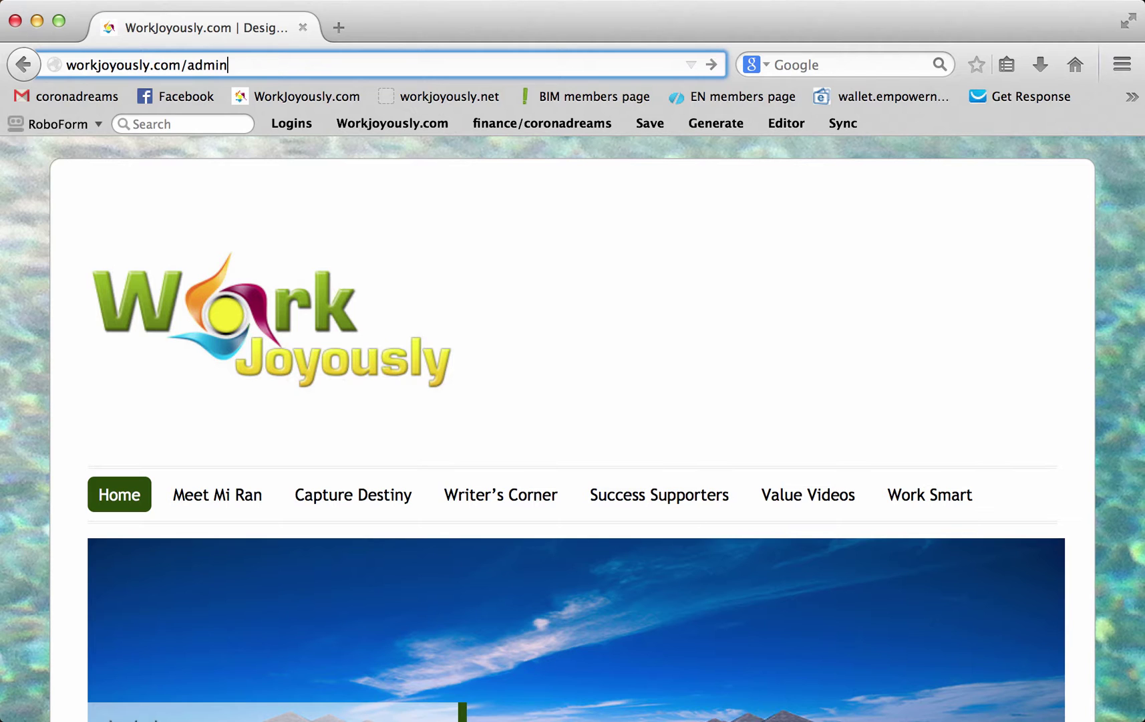
# Scroll down the WorkJoyously.com home page, then jump back to its top.
pyautogui.scroll(-5, 1018, 650)
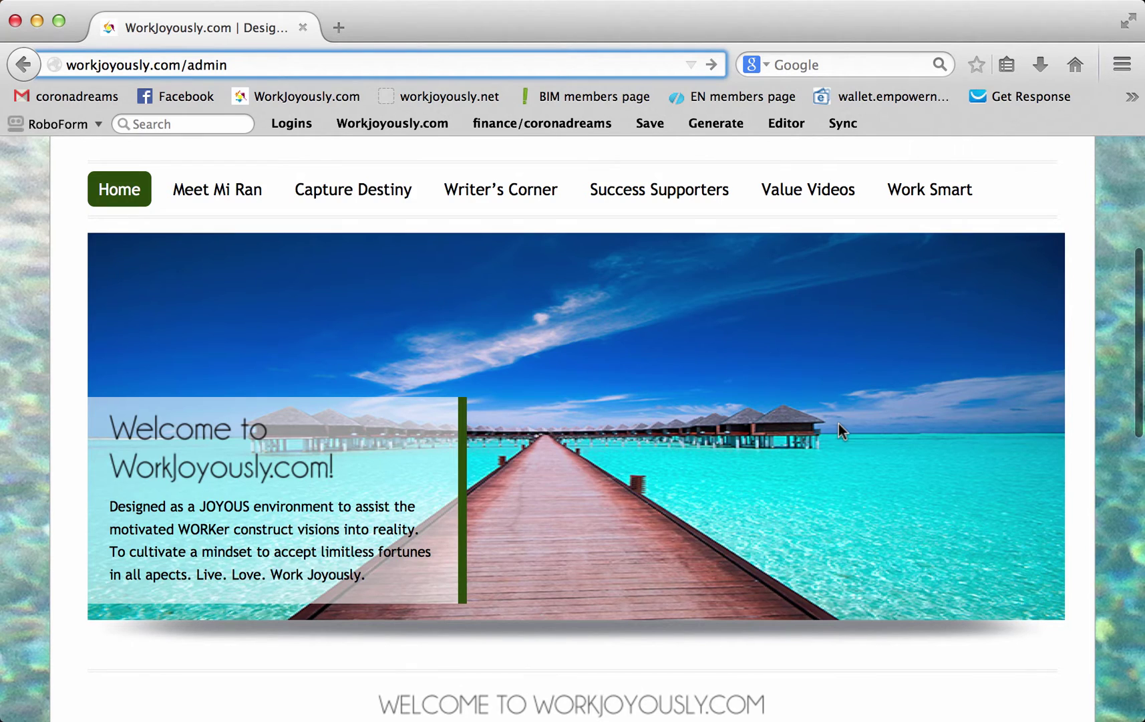
pyautogui.scroll(-7, 839, 423)
pyautogui.press('Return')
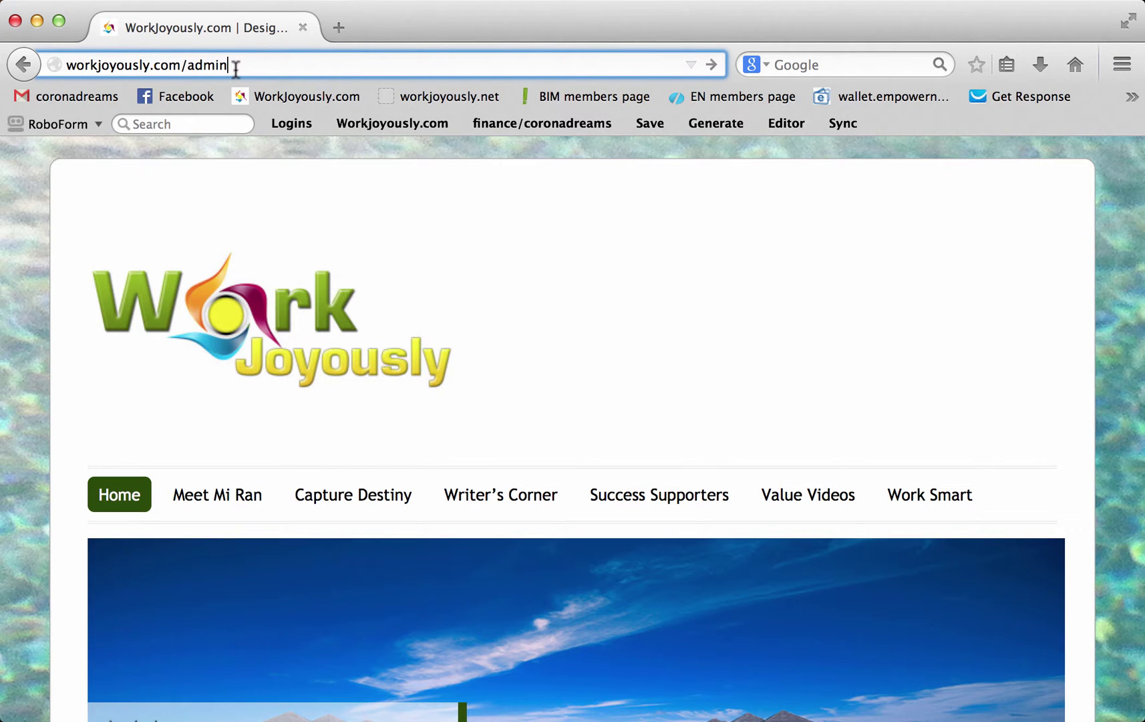
# Log in to the WorkJoyously.com WordPress admin and go to Plugins > Add New.
pyautogui.press('Return')
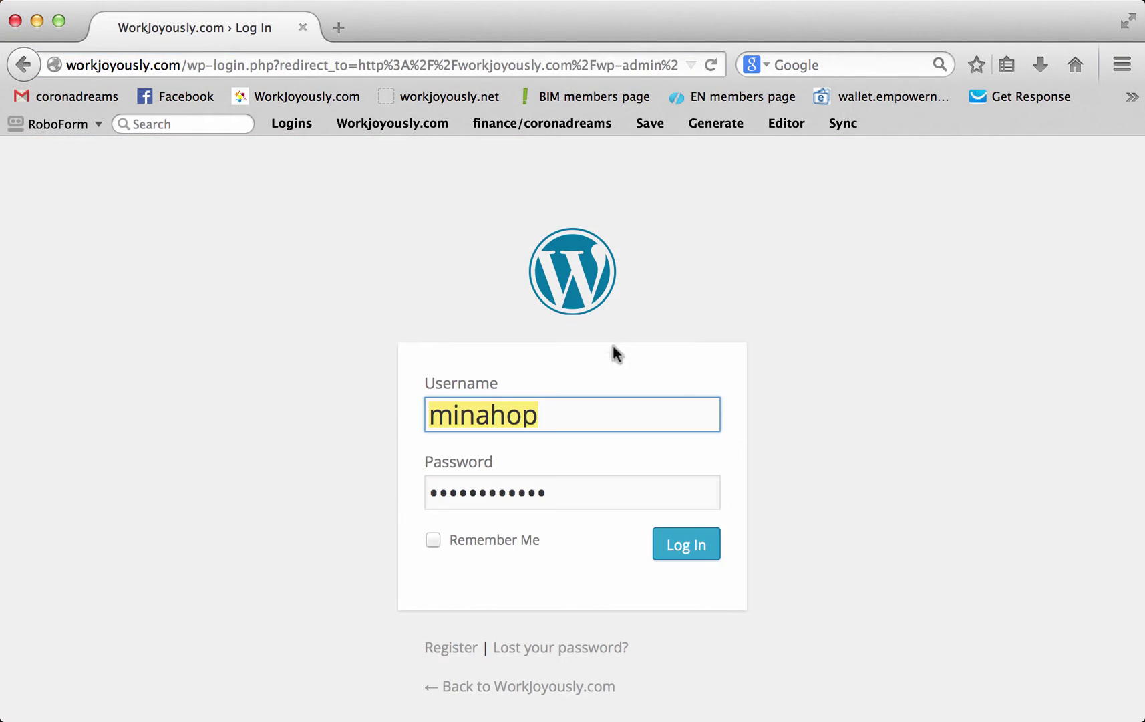
pyautogui.press('Return')
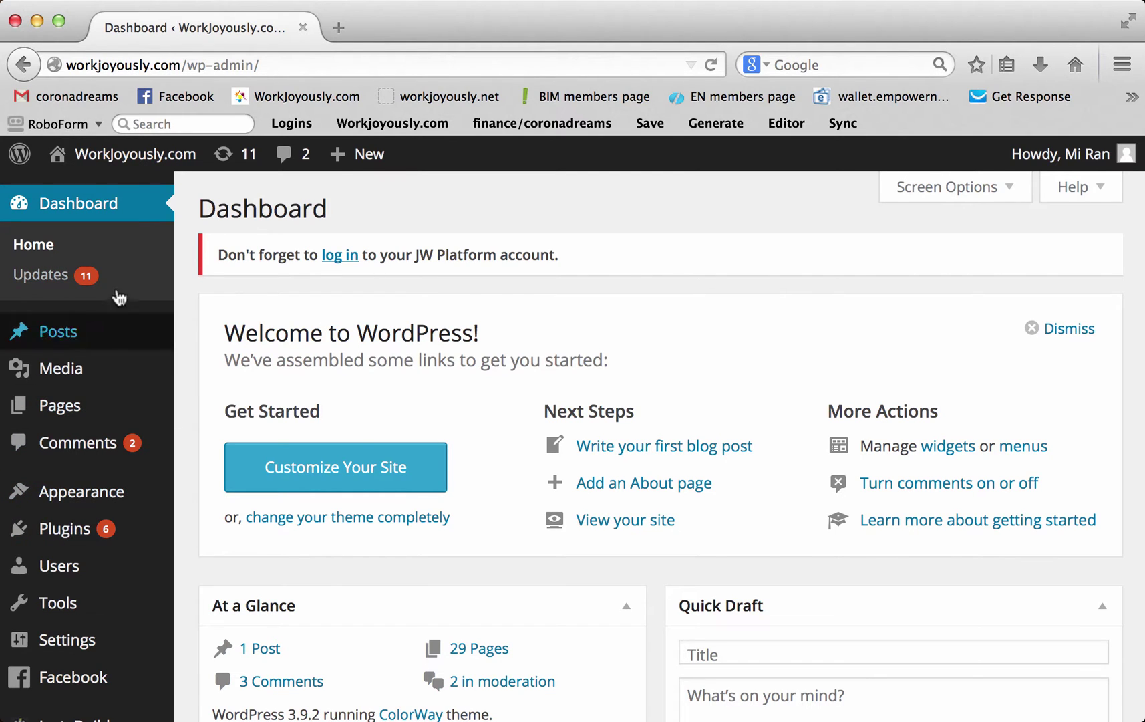
pyautogui.moveTo(77, 595)
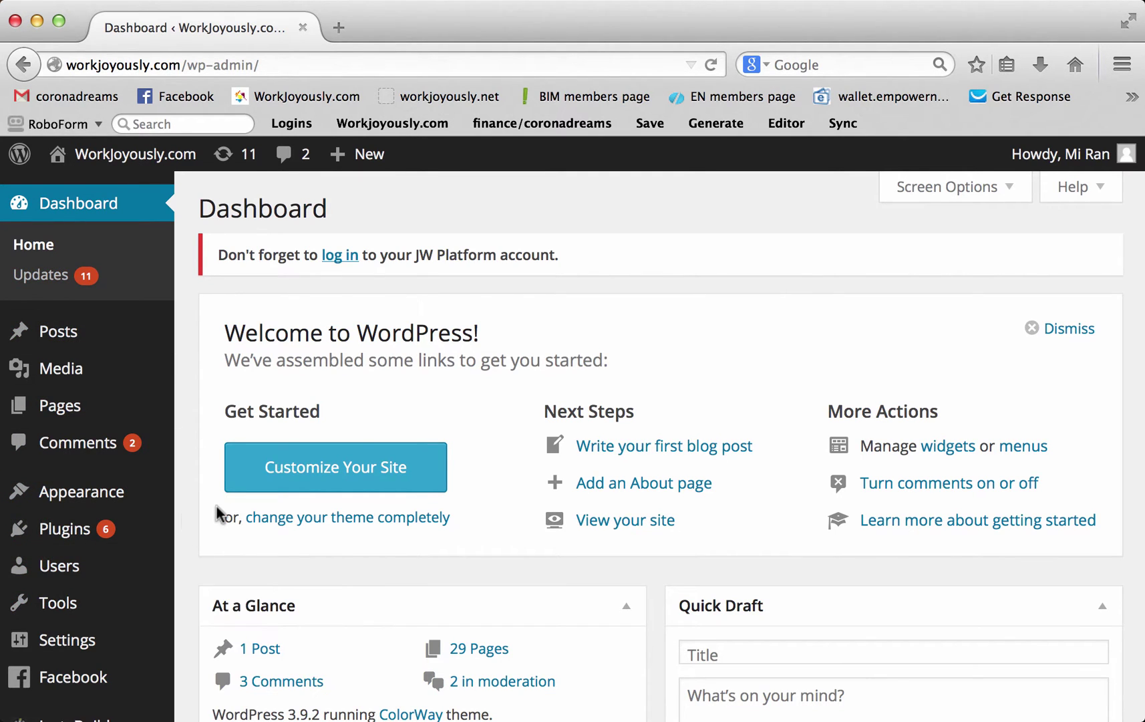
pyautogui.scroll(-5, 217, 514)
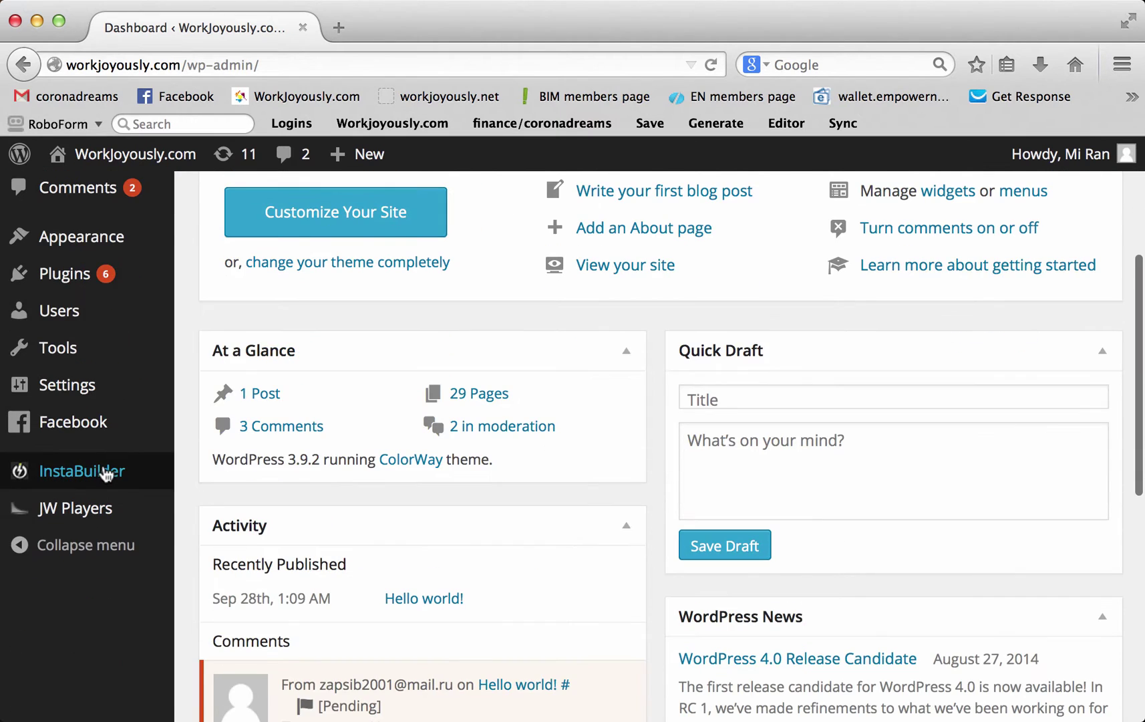
pyautogui.moveTo(102, 477)
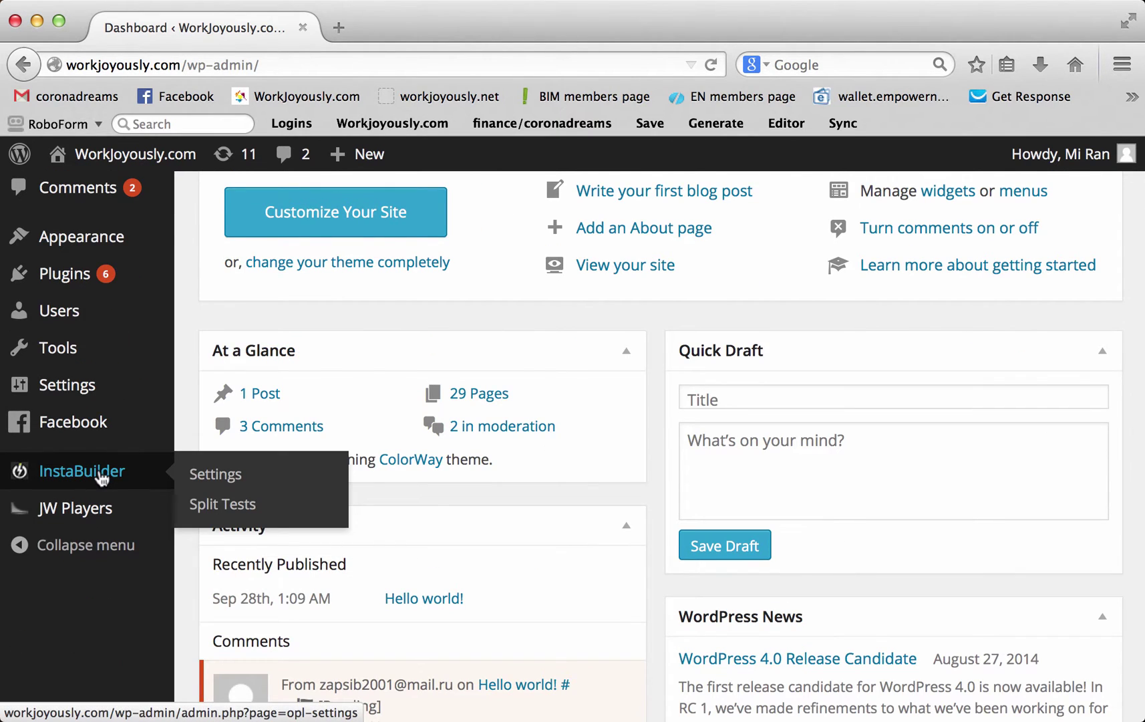
pyautogui.scroll(3, 102, 477)
pyautogui.moveTo(69, 405)
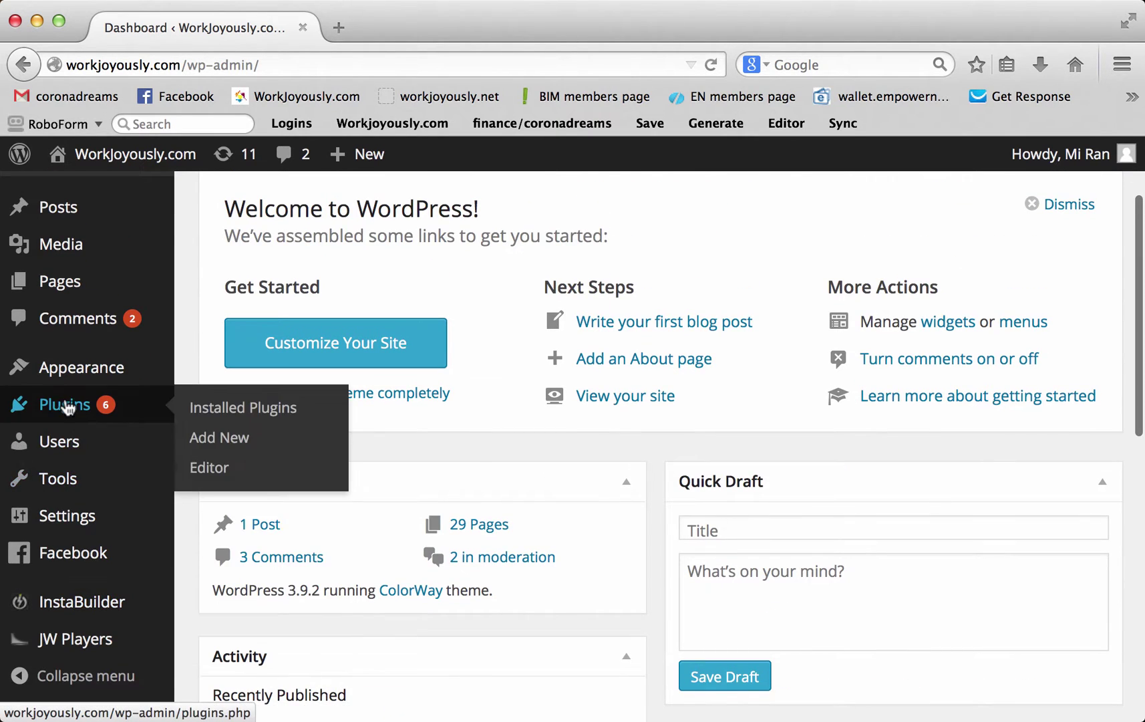
pyautogui.click(198, 438)
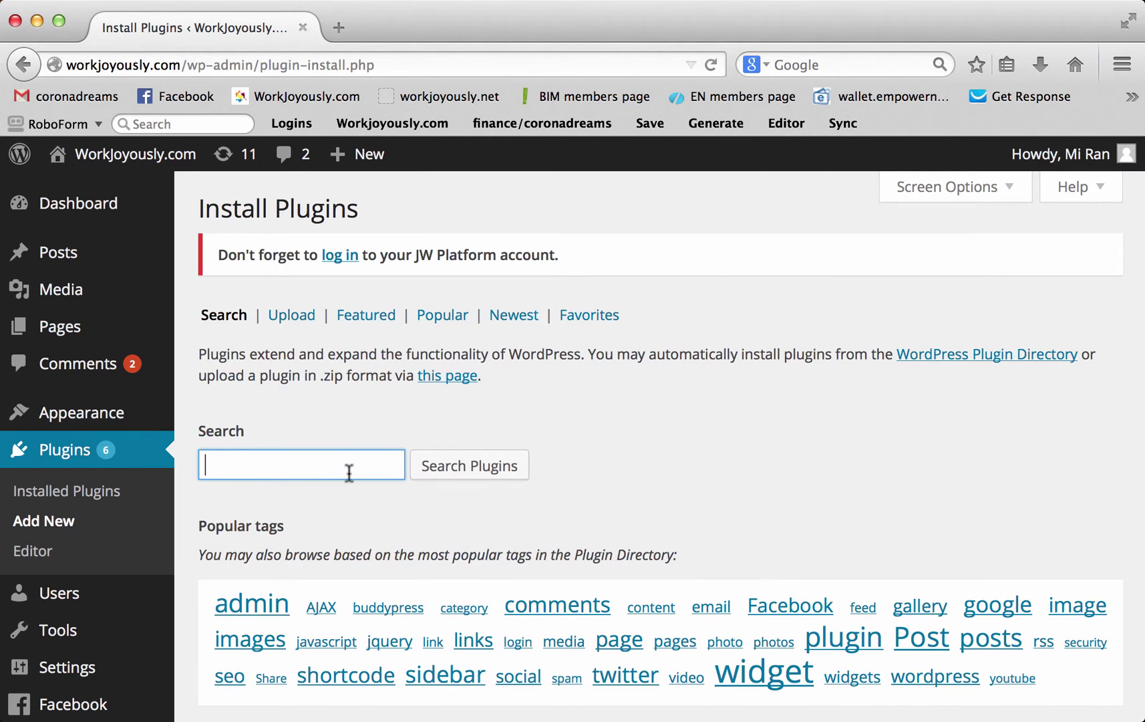
# Start a new page from Pages > Add New for the 'tutorial' draft.
pyautogui.scroll(-3, 509, 506)
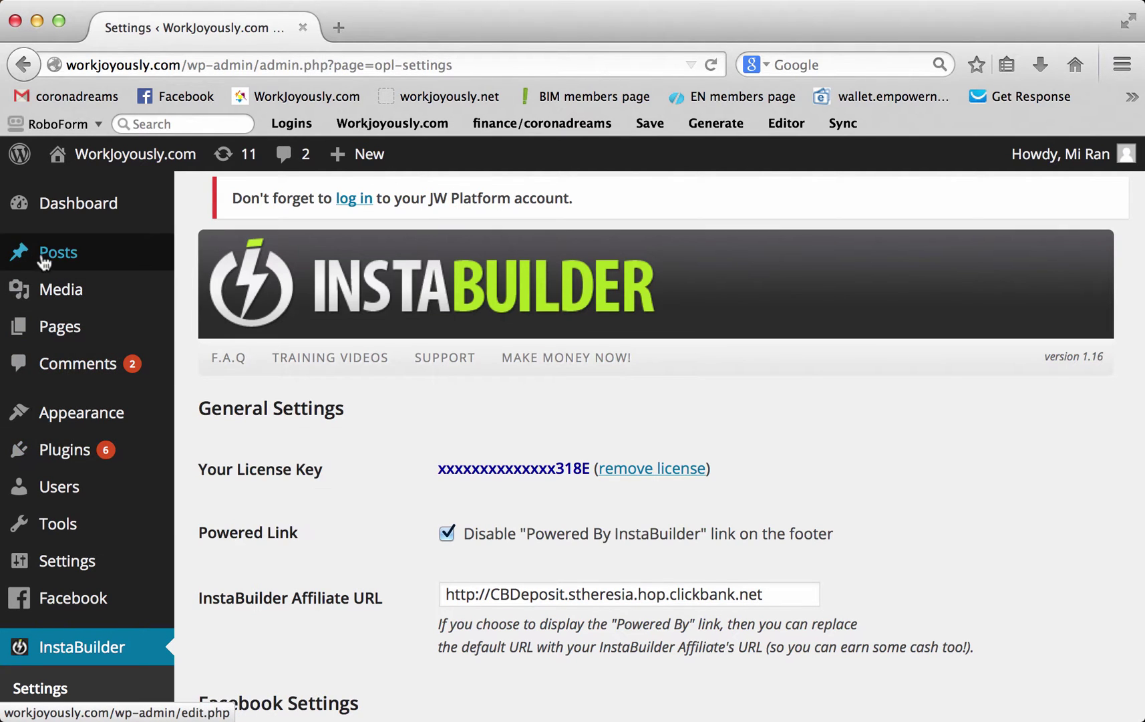
pyautogui.moveTo(120, 328)
pyautogui.click(221, 361)
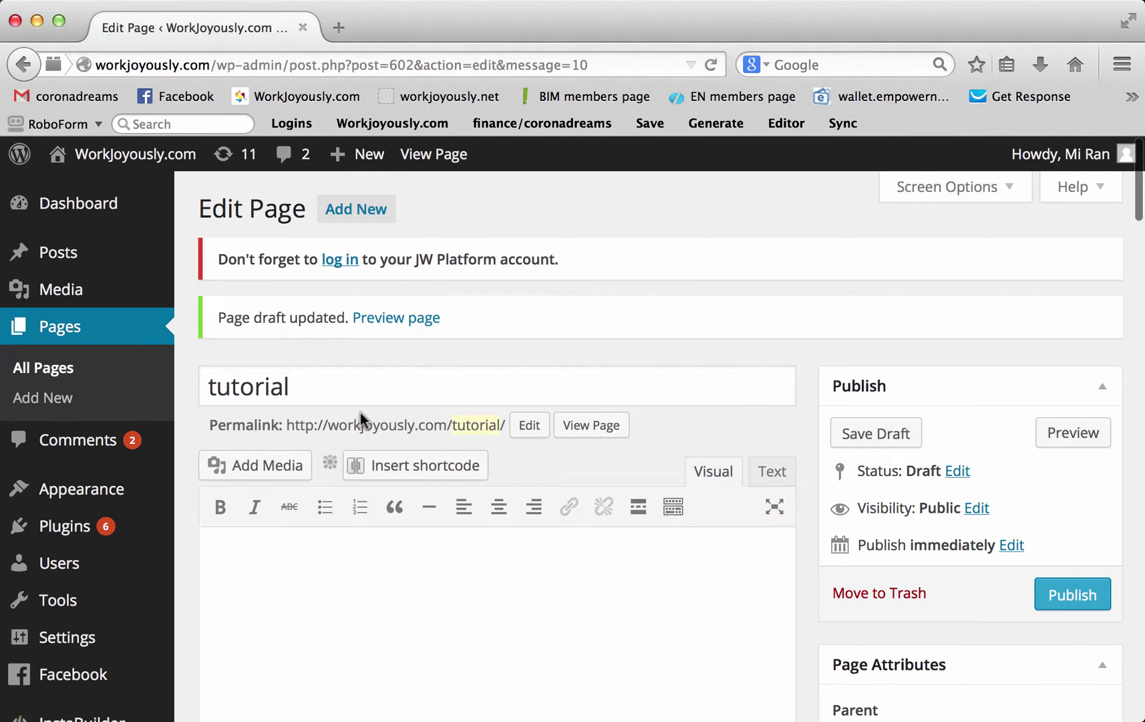
# Append 'on instabuilder' to the page title so it reads 'tutorial on instabuilder'.
pyautogui.click(320, 383)
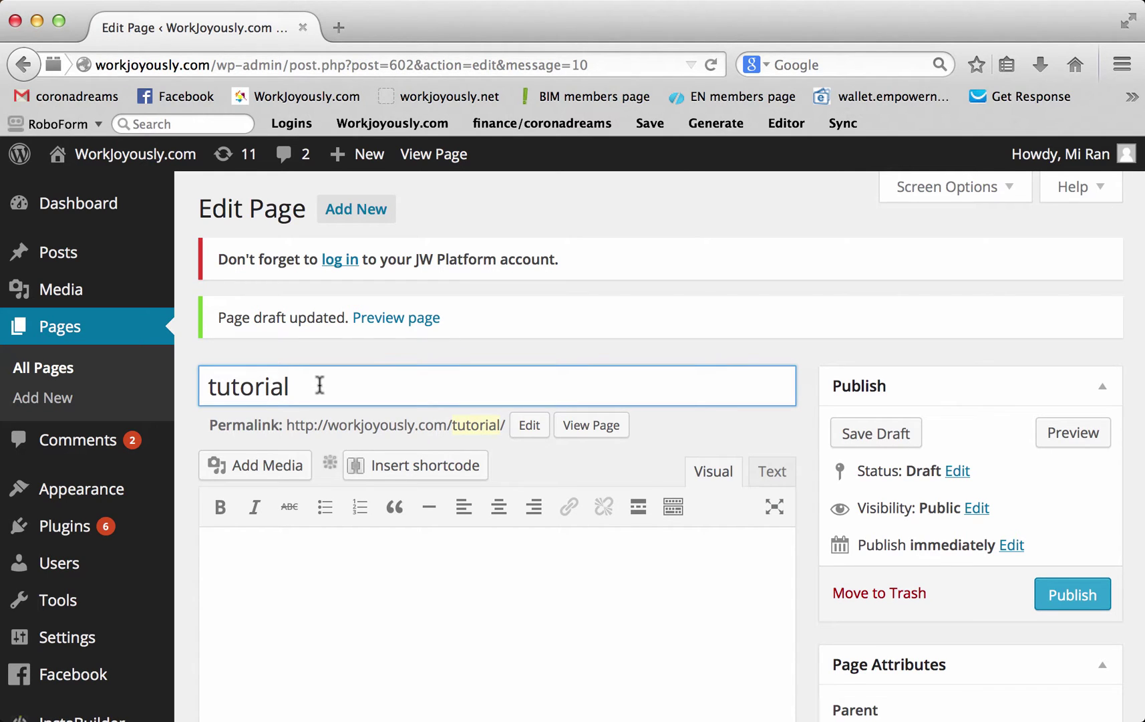
pyautogui.write('on insta')
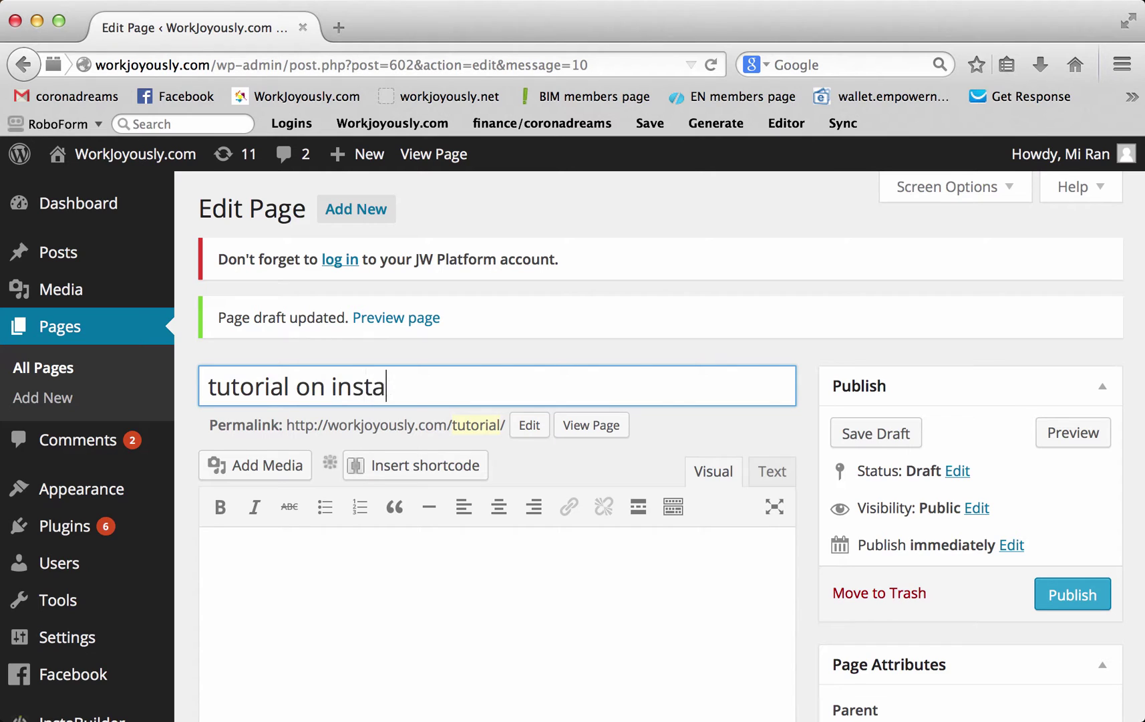
pyautogui.write('builder')
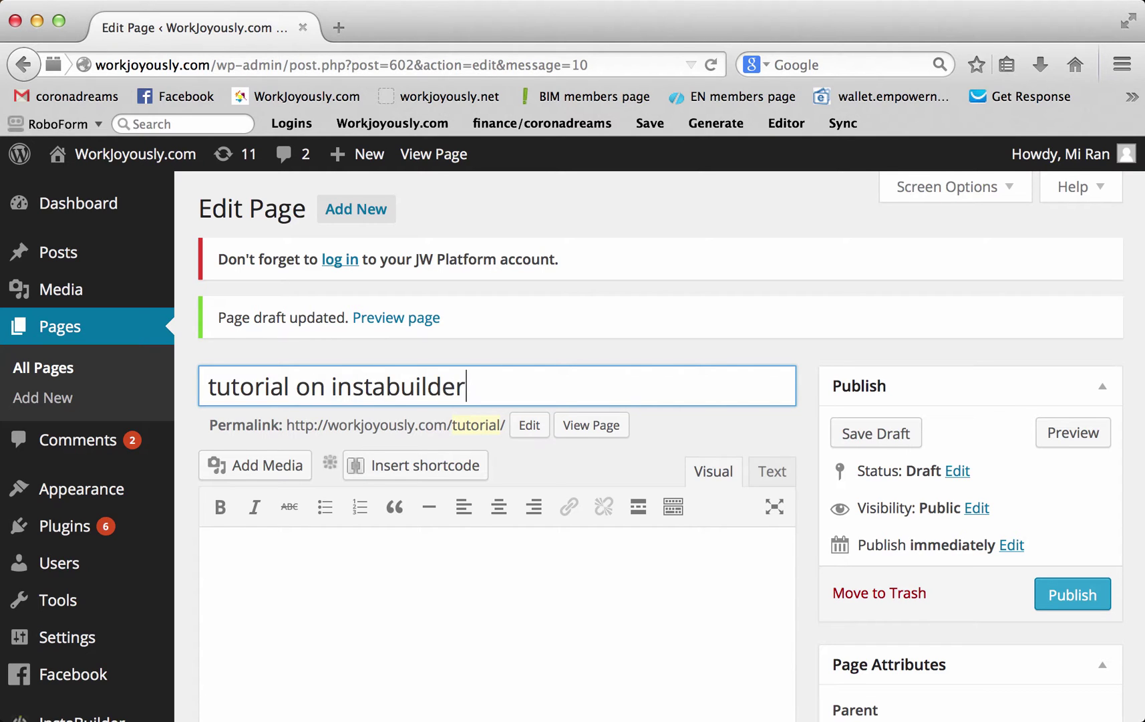
pyautogui.click(412, 586)
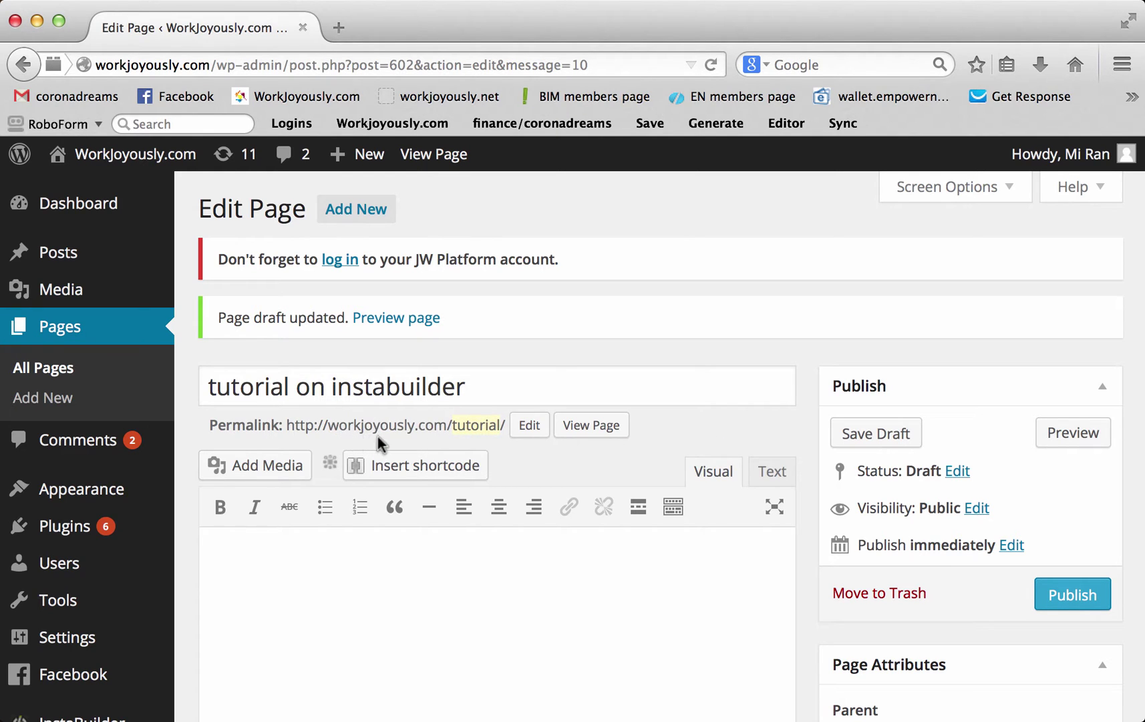
# Turn the page into an InstaBuilder landing page with Mini Squeeze Page type and Simple design.
pyautogui.scroll(-10, 308, 565)
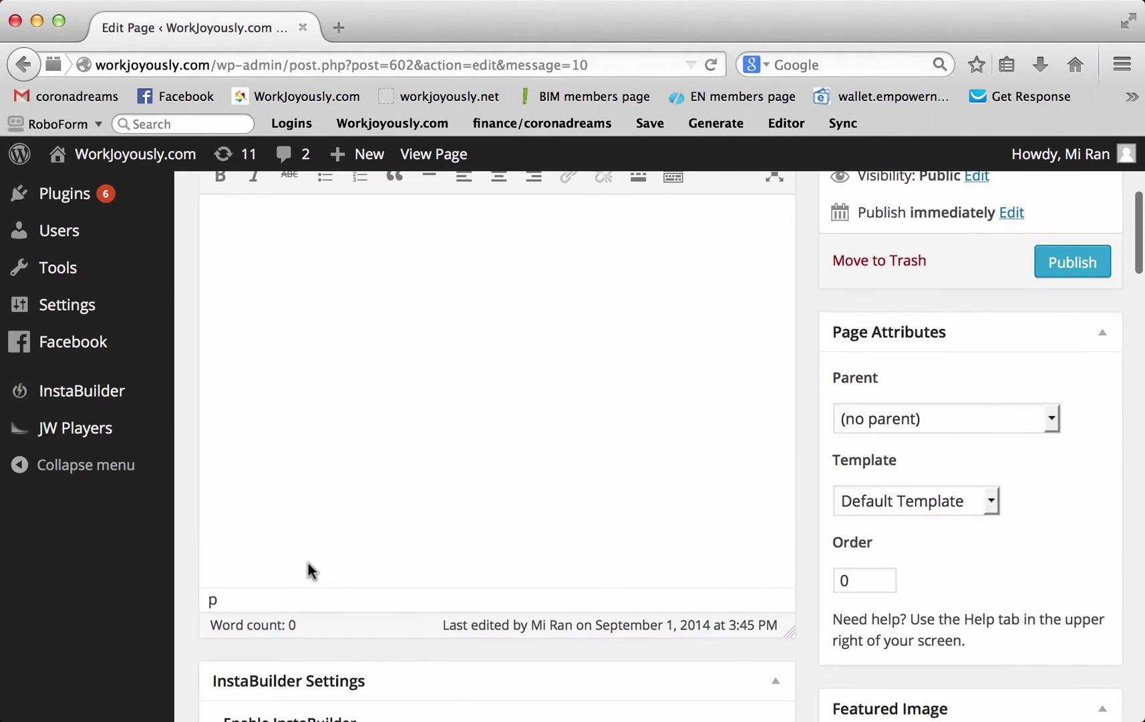
pyautogui.scroll(-1, 309, 571)
pyautogui.click(232, 423)
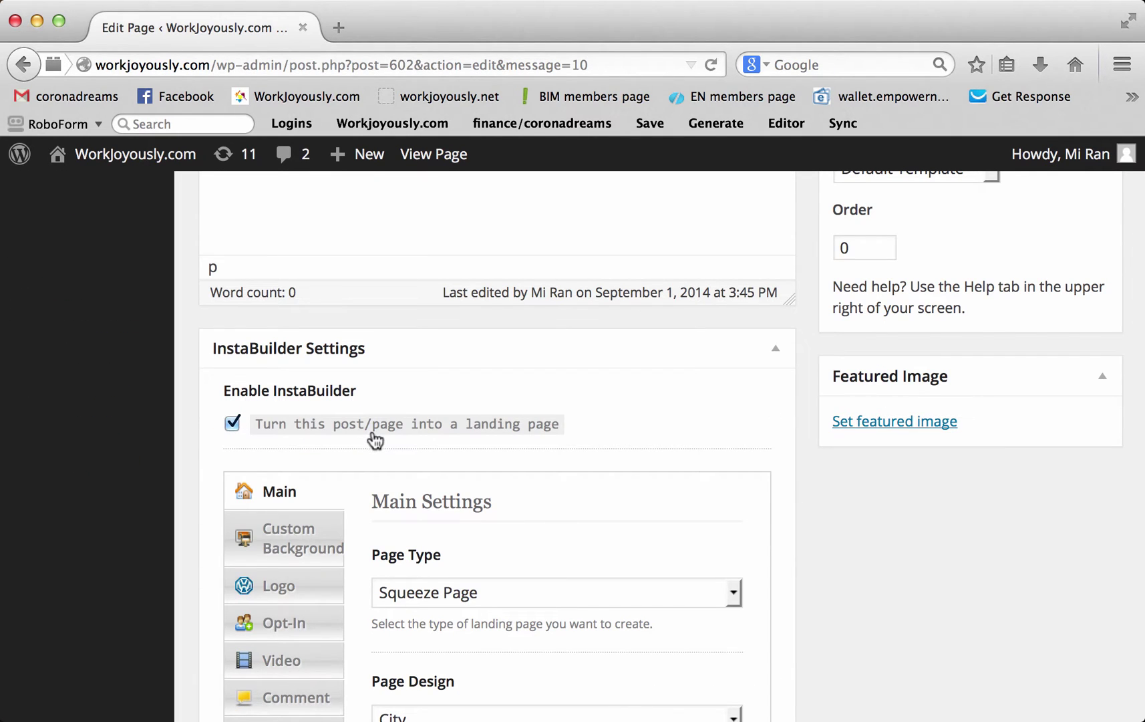
pyautogui.scroll(-2, 375, 439)
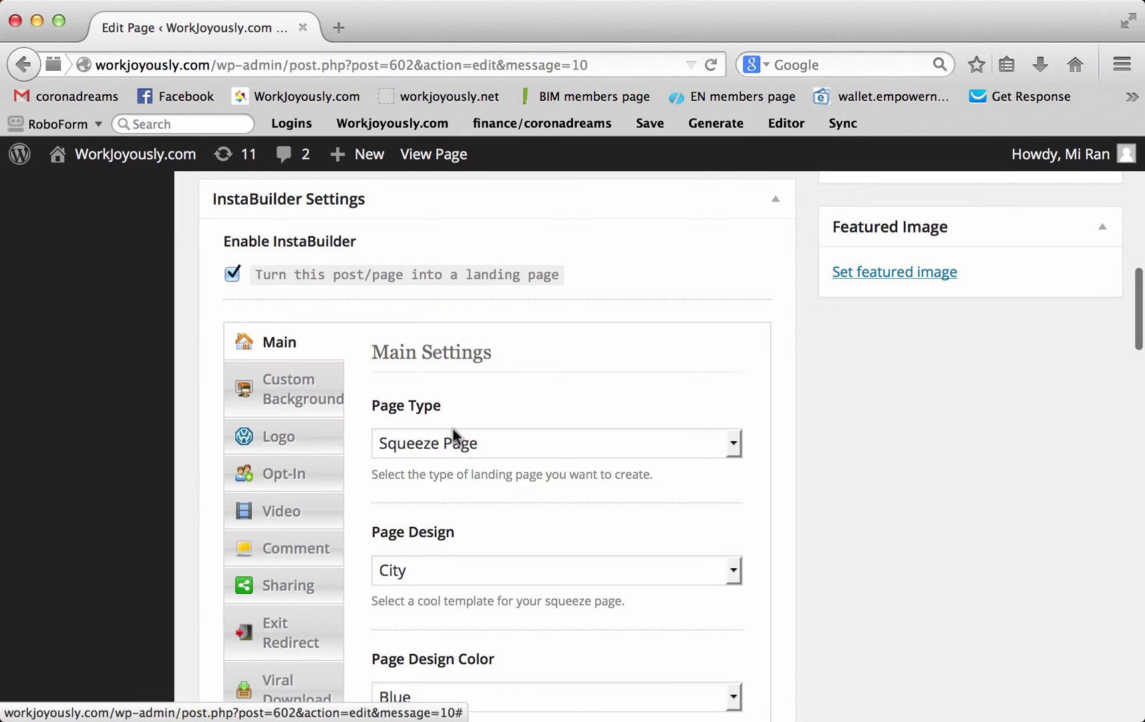
pyautogui.click(730, 449)
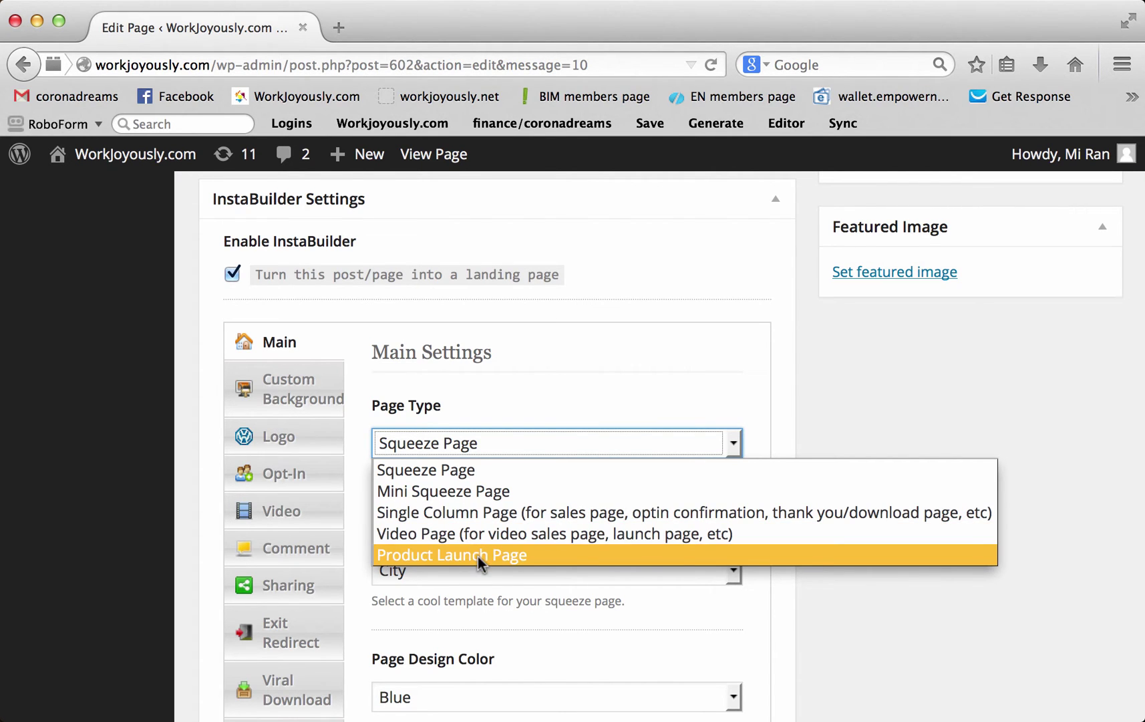
pyautogui.scroll(1, 478, 556)
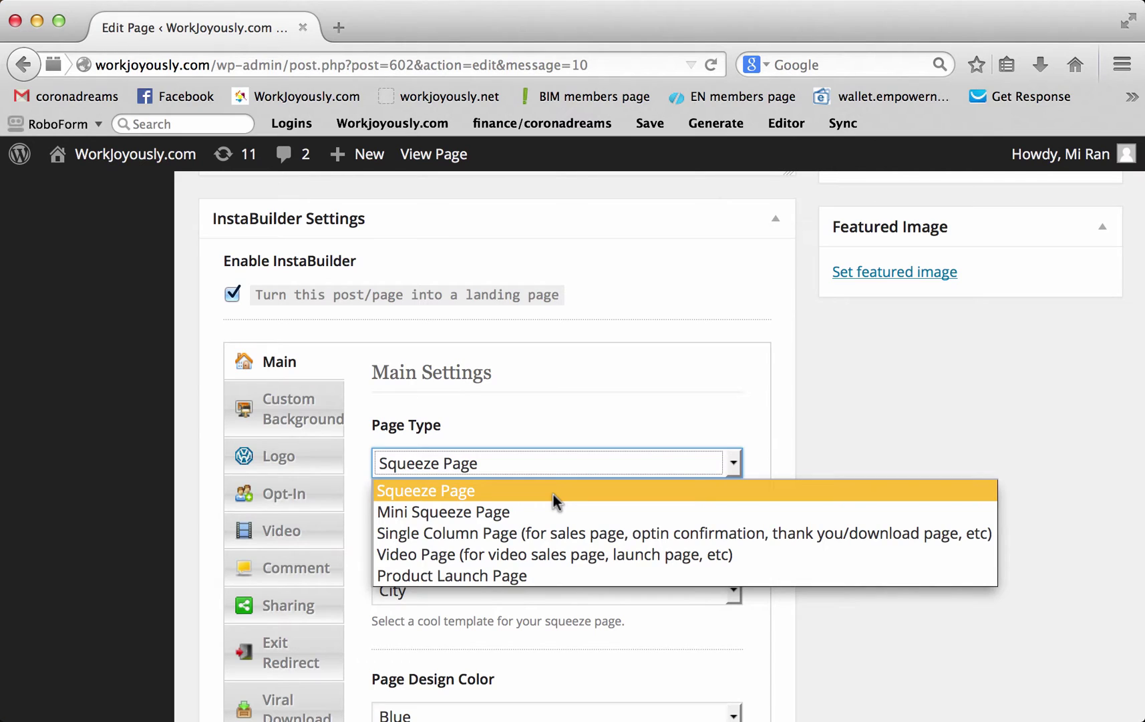
pyautogui.click(506, 512)
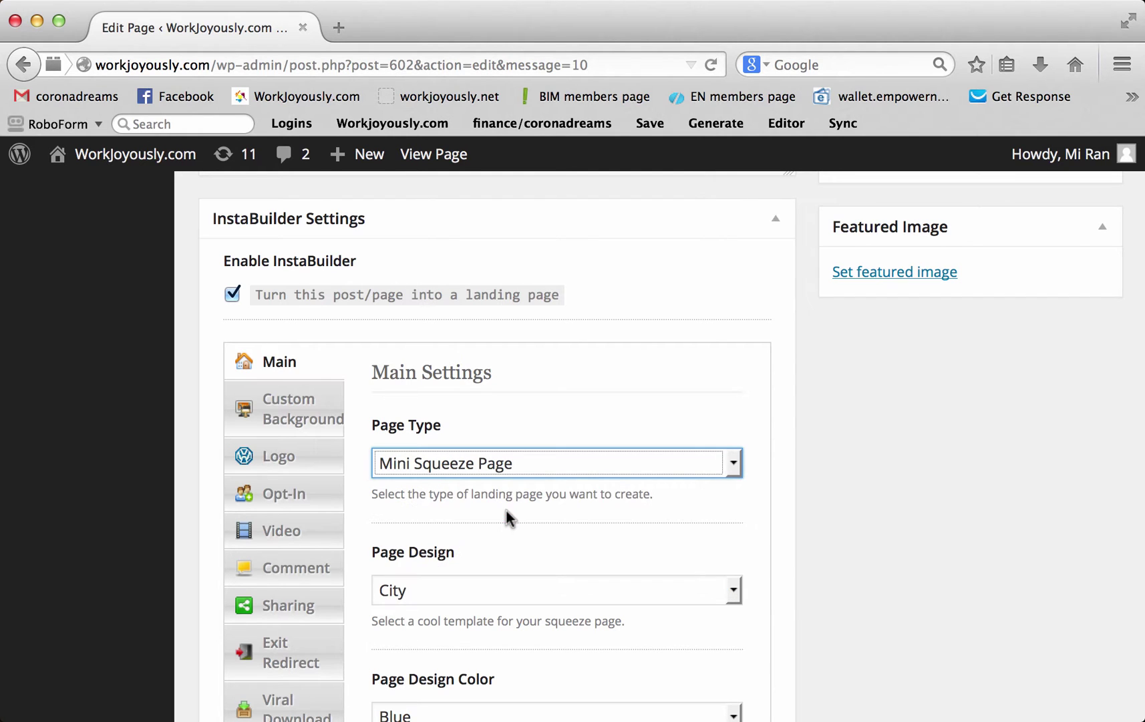
pyautogui.click(733, 591)
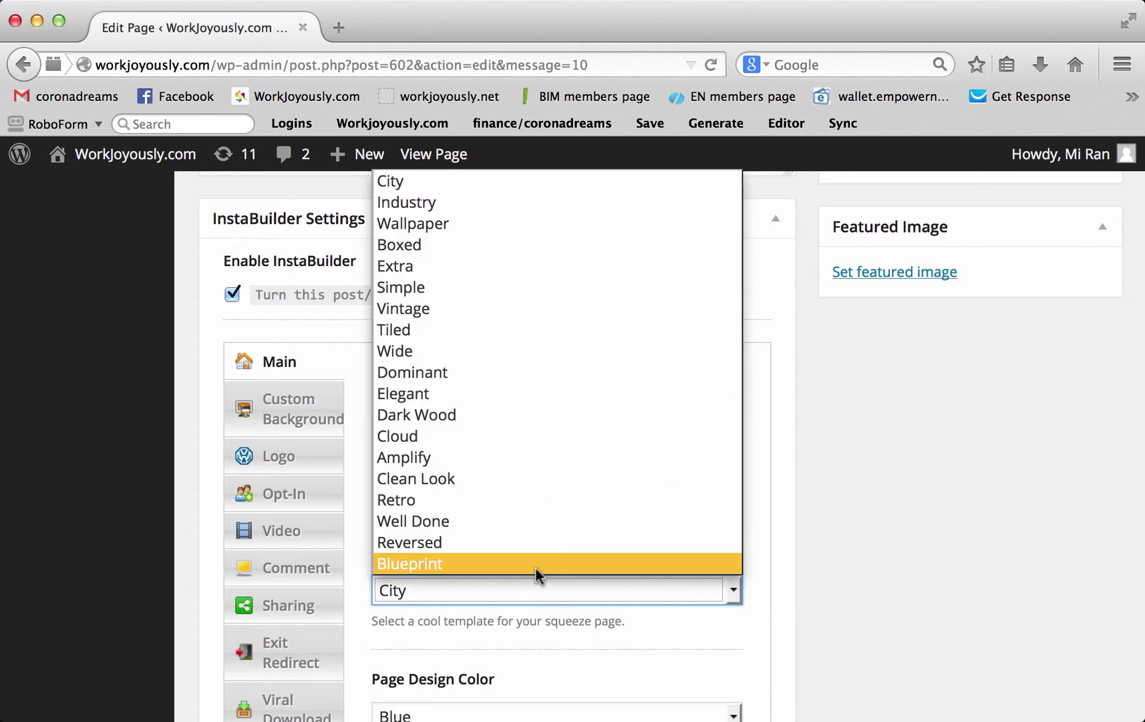
pyautogui.click(425, 286)
pyautogui.scroll(-2, 740, 580)
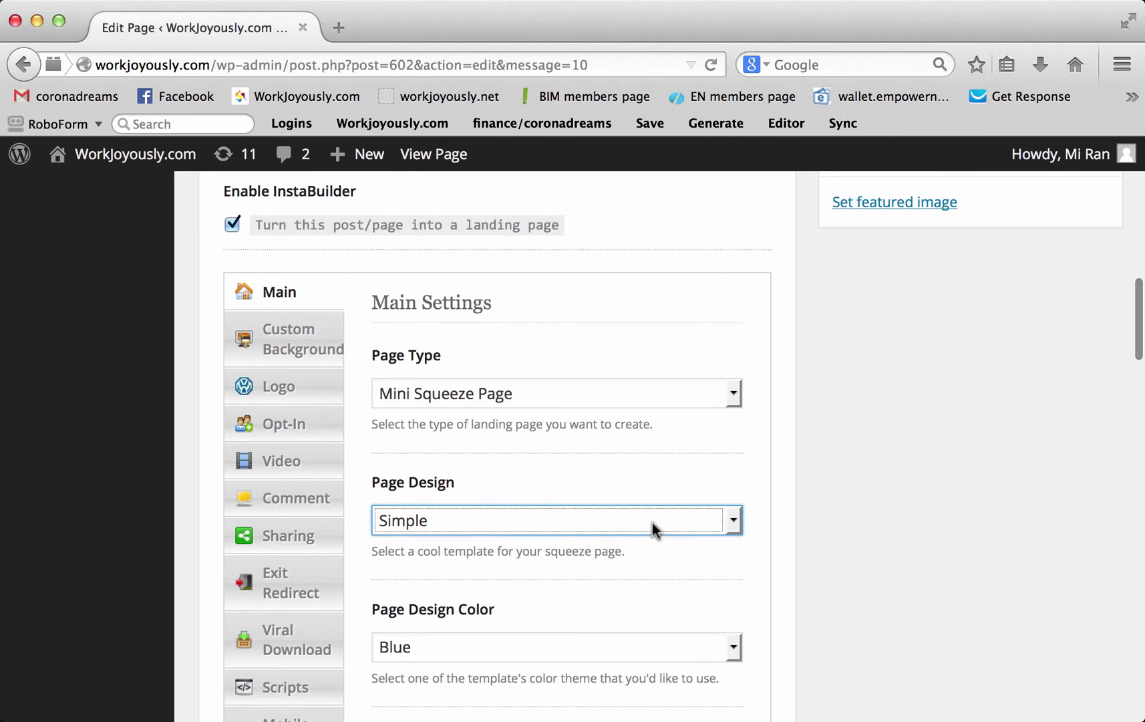
pyautogui.scroll(20, 895, 420)
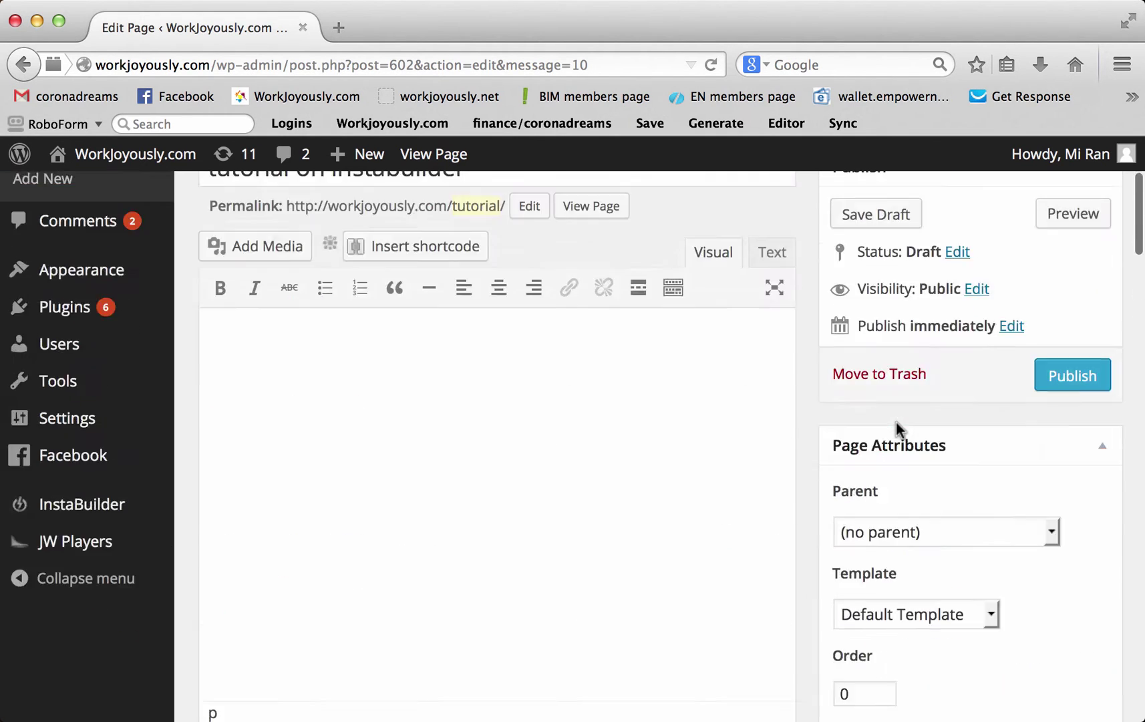
pyautogui.click(1071, 509)
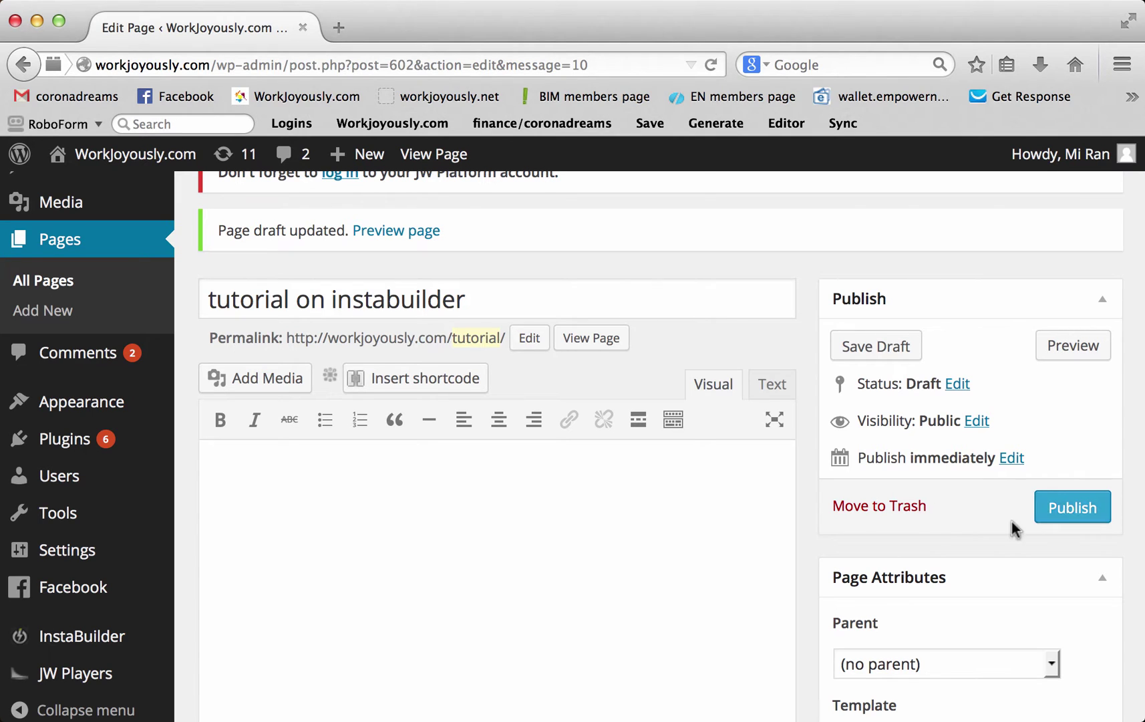
pyautogui.scroll(2, 793, 402)
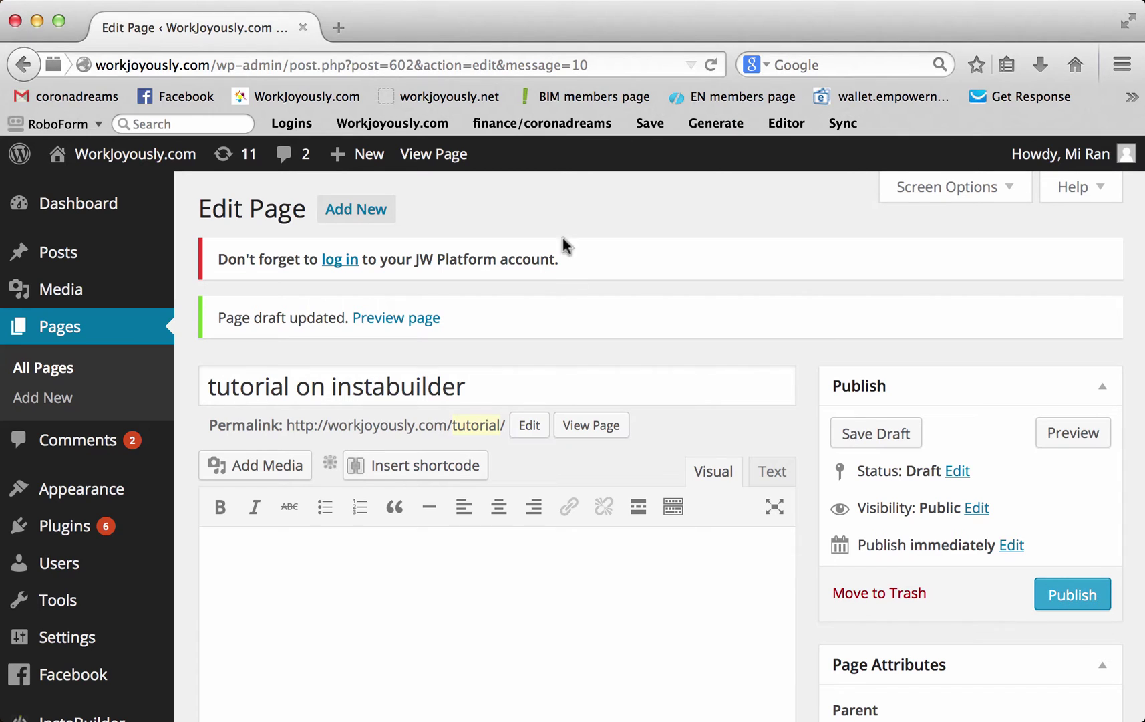
# Scroll back to InstaBuilder Settings and show the Opt-In form settings.
pyautogui.scroll(-15, 530, 579)
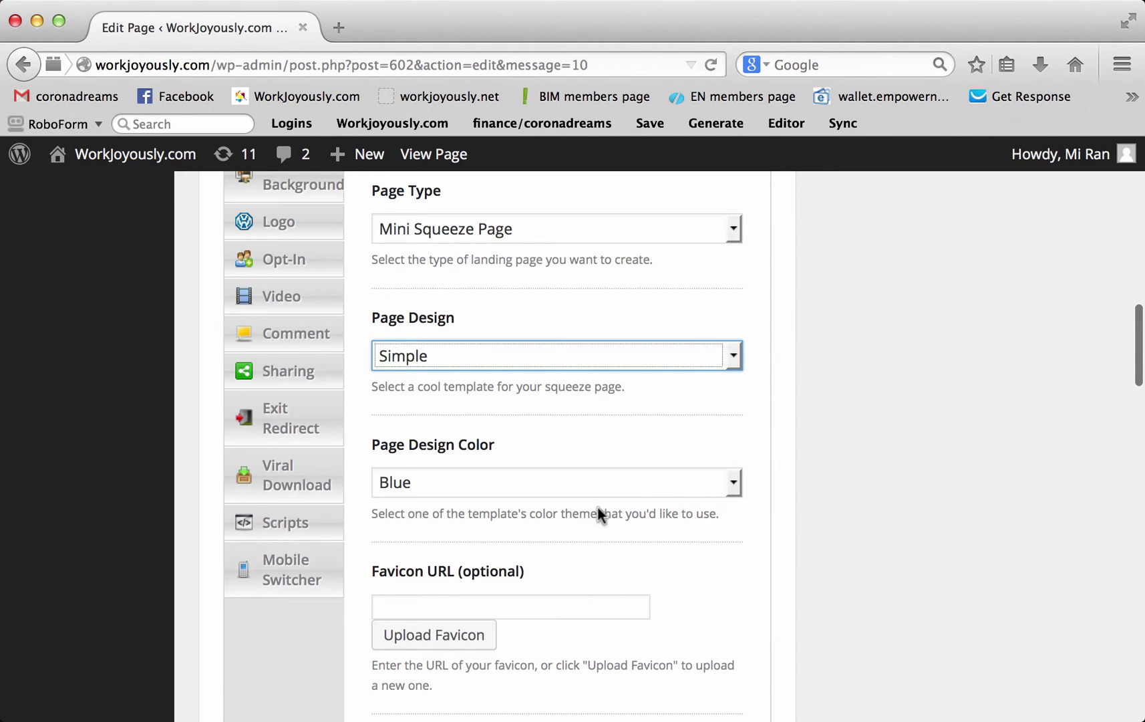
pyautogui.scroll(-4, 595, 504)
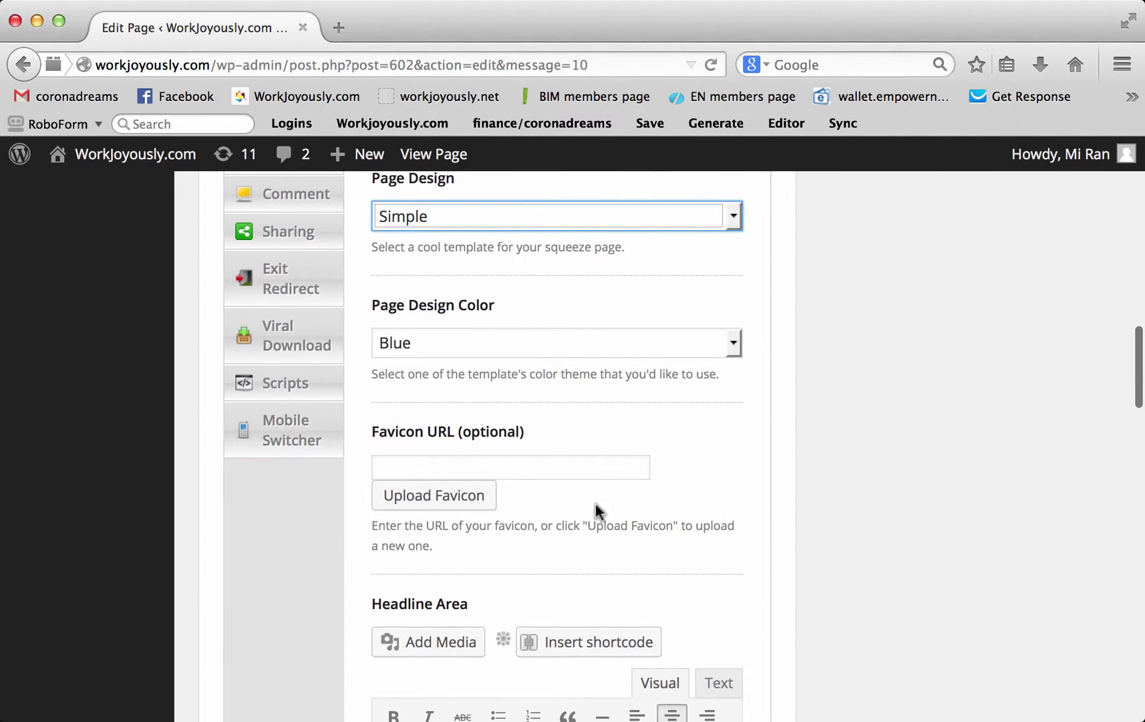
pyautogui.scroll(-8, 595, 503)
pyautogui.scroll(3, 519, 248)
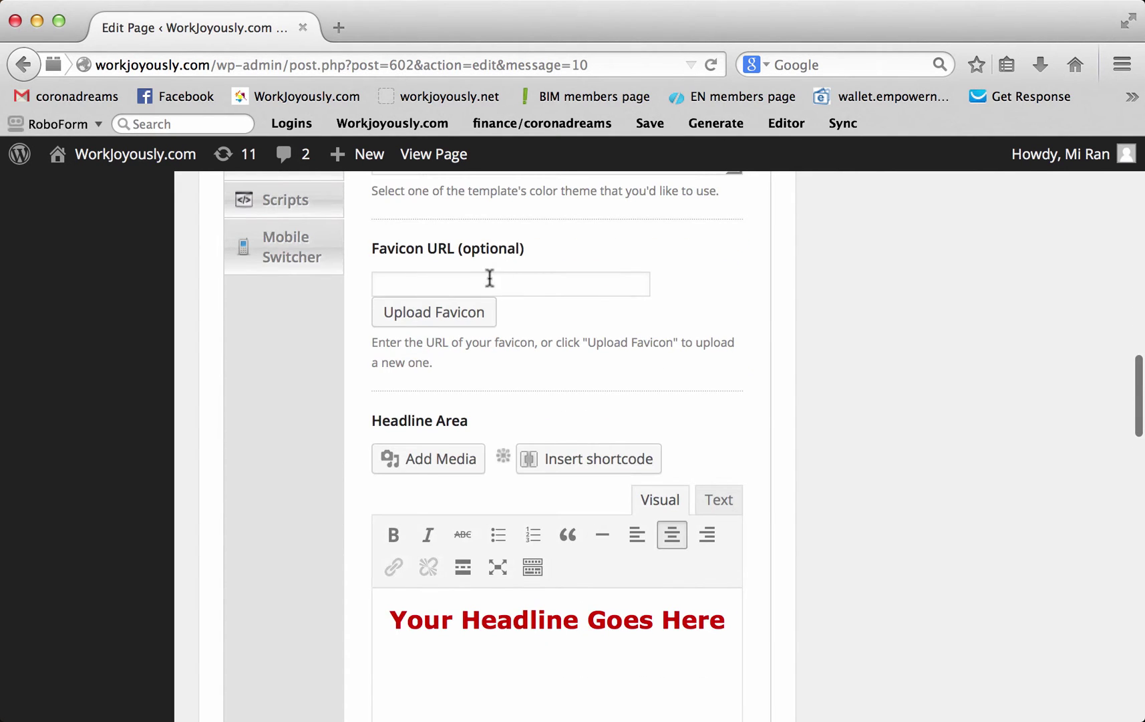
pyautogui.scroll(-3, 472, 461)
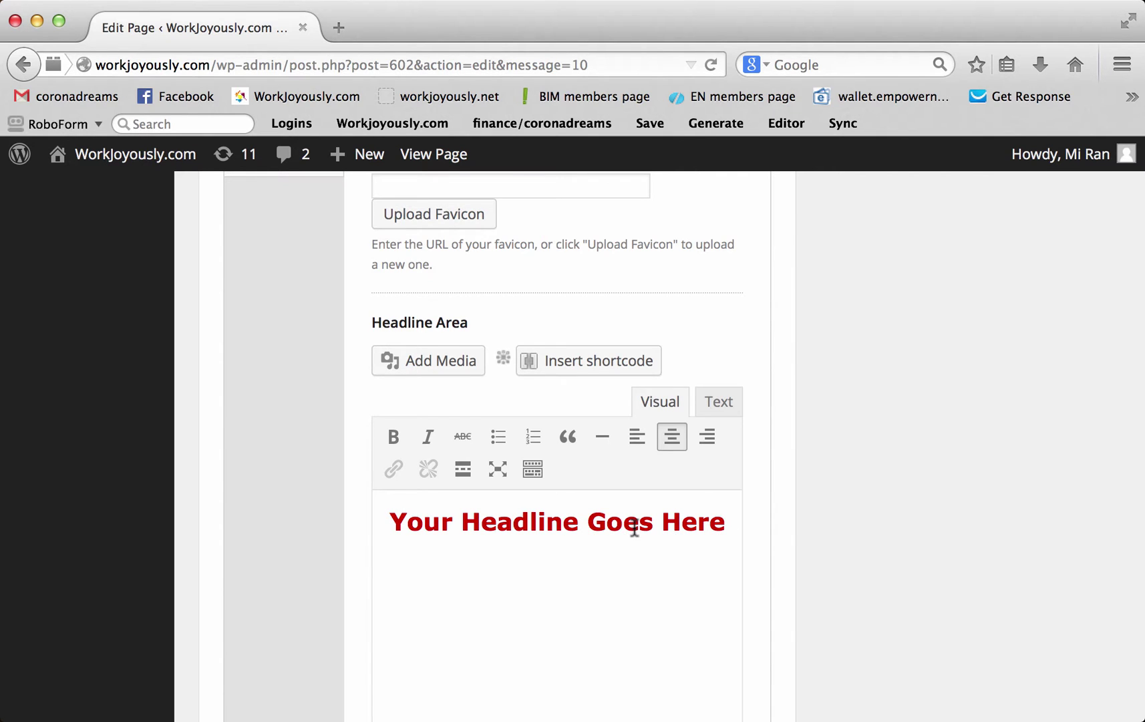
pyautogui.scroll(4, 351, 365)
pyautogui.scroll(-10, 350, 366)
pyautogui.scroll(10, 350, 311)
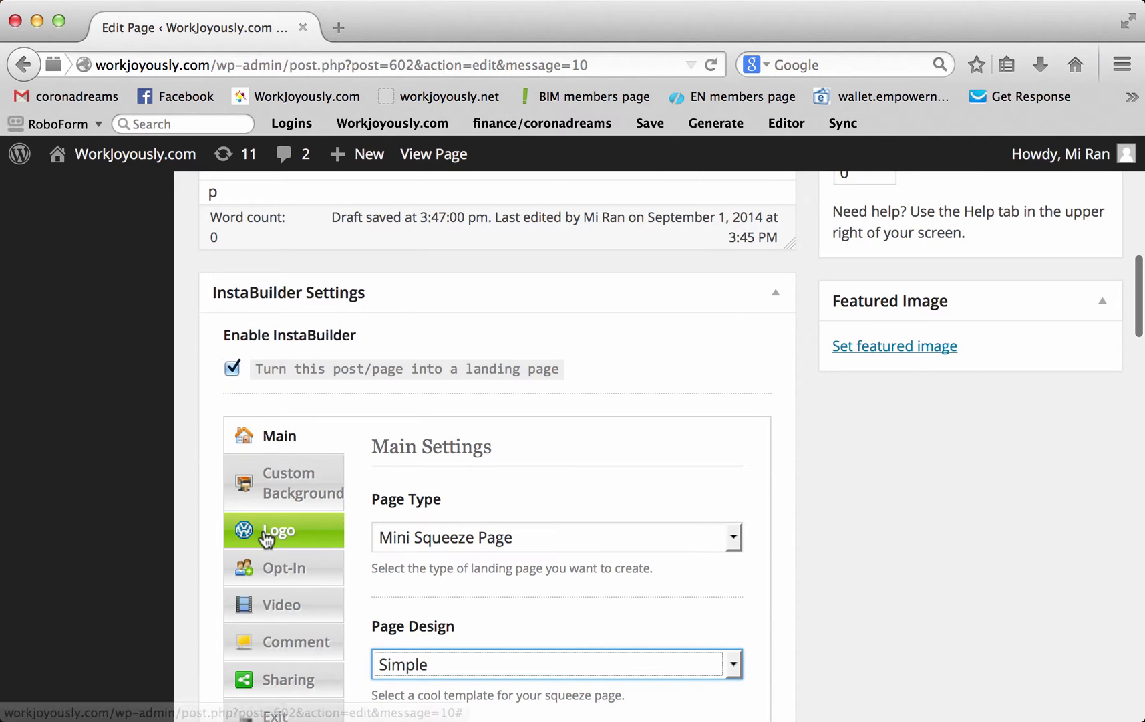
pyautogui.click(272, 569)
pyautogui.scroll(-3, 585, 554)
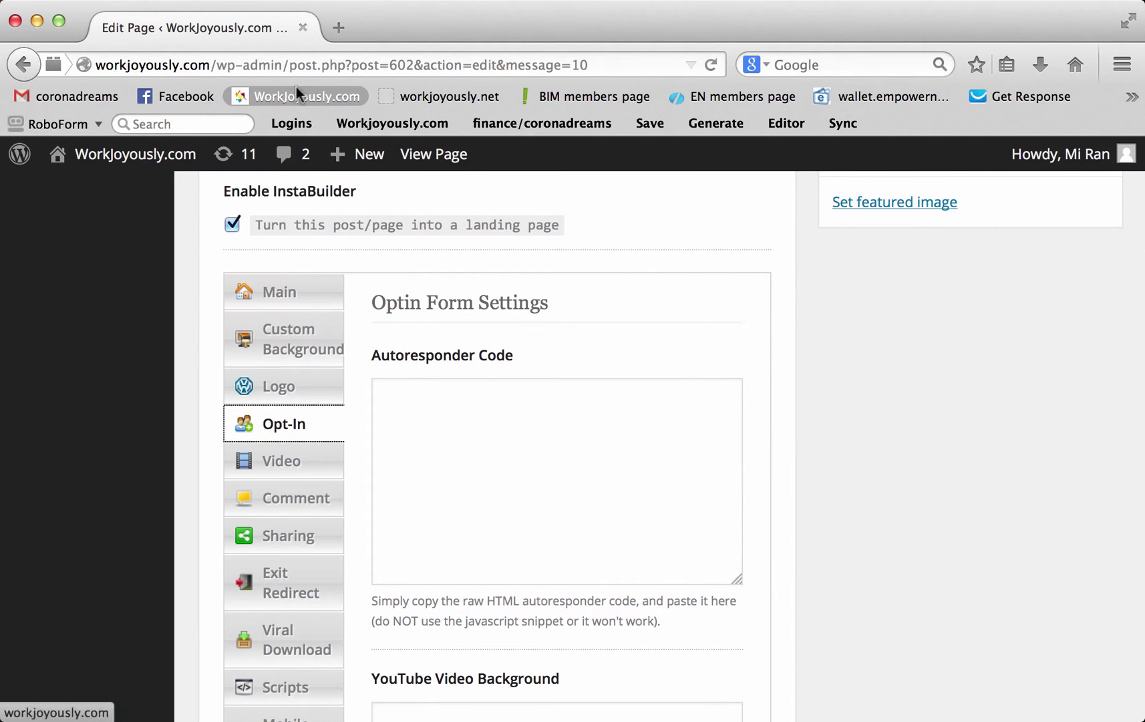
# Open GetResponse in a new tab and begin logging in with the account's email or username.
pyautogui.click(338, 30)
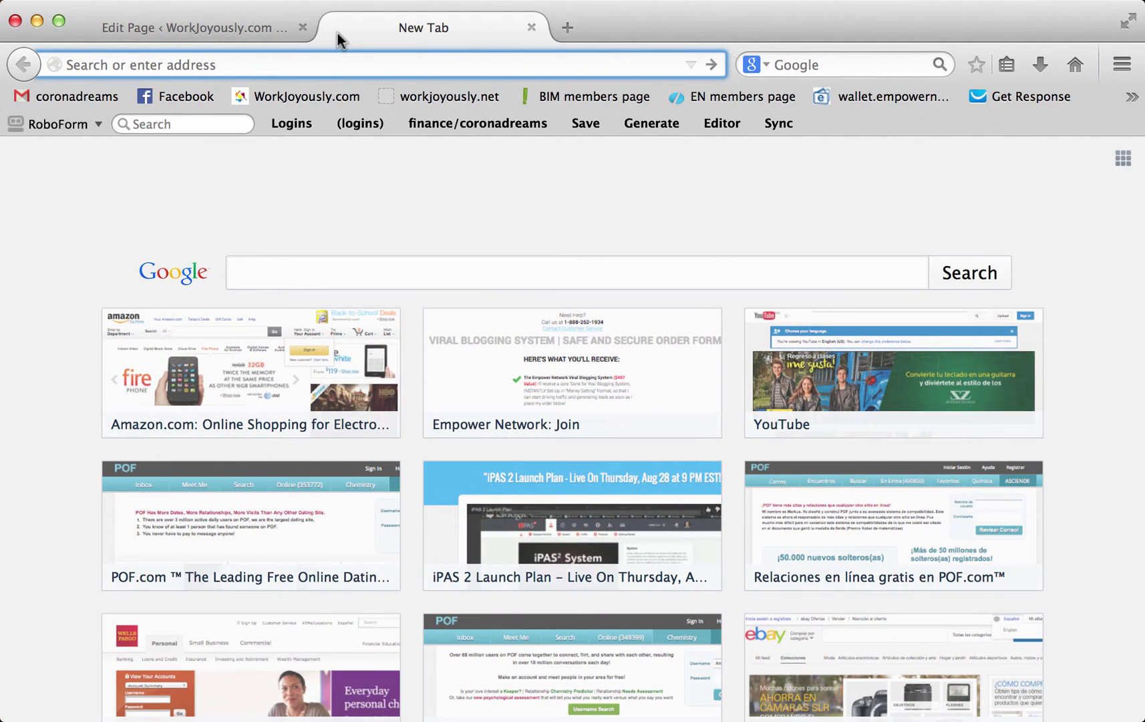
pyautogui.click(996, 97)
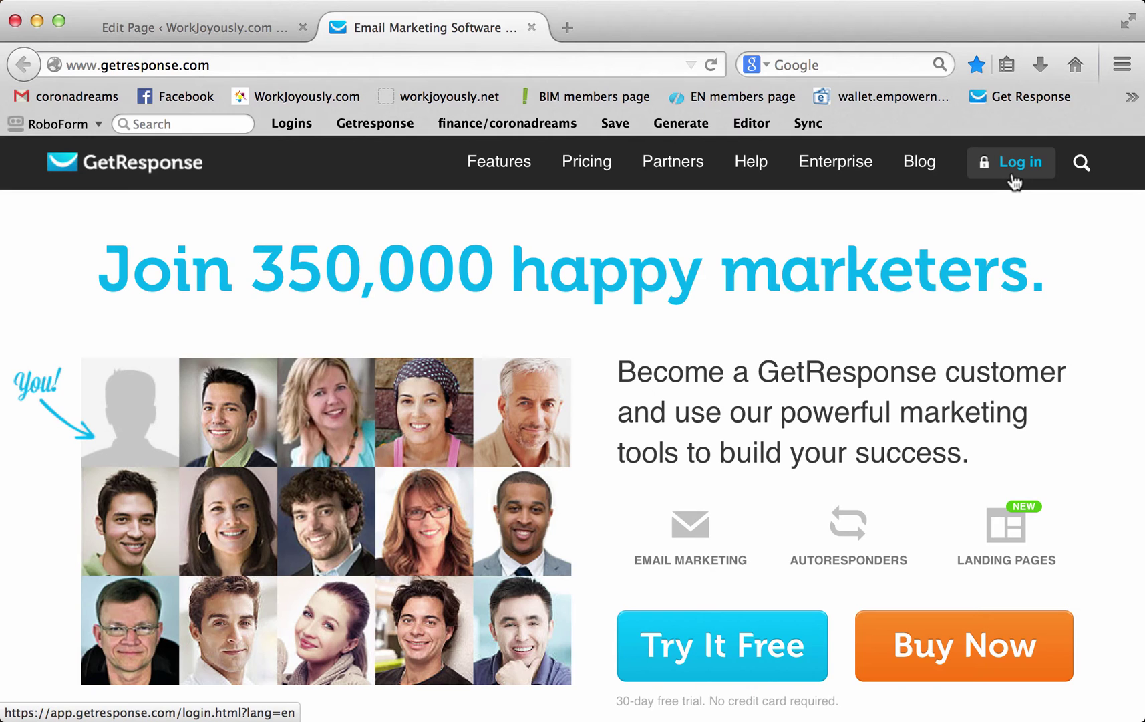
pyautogui.click(1010, 172)
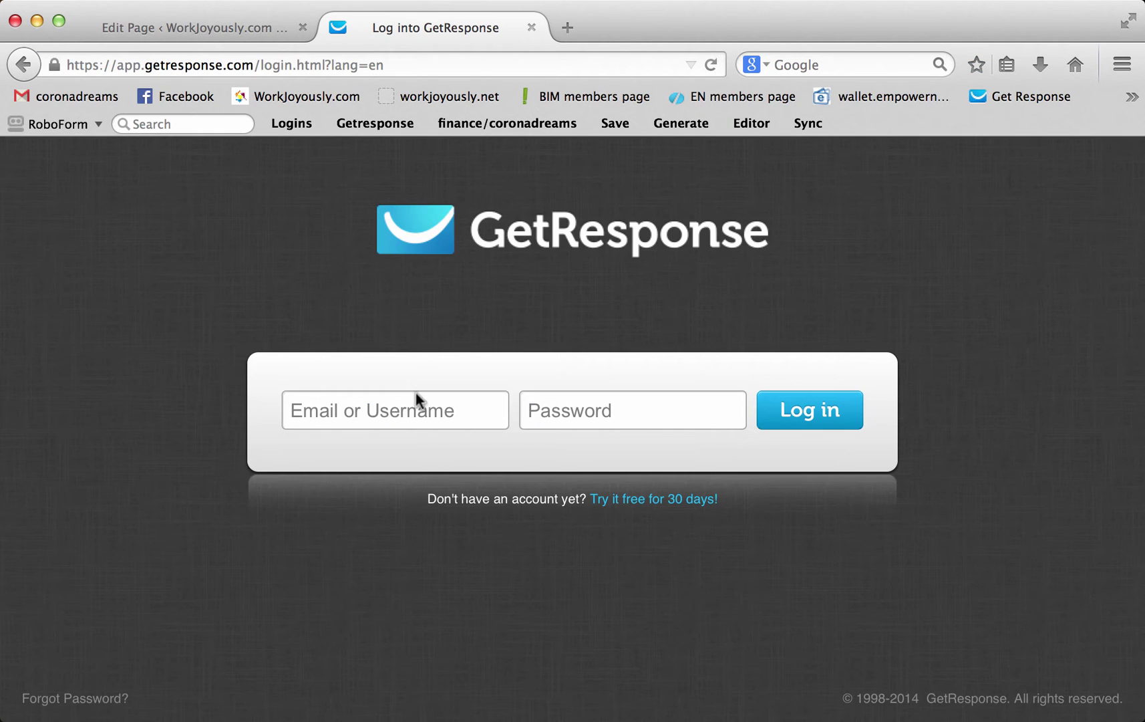
pyautogui.click(401, 410)
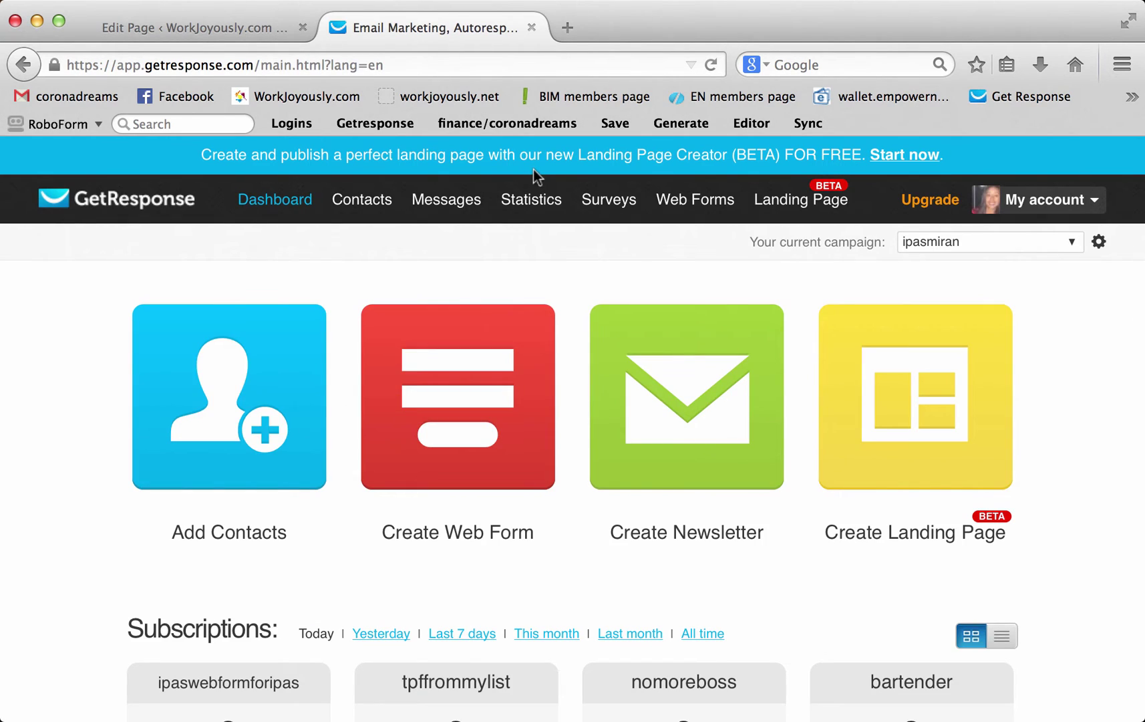
# Create a new GetResponse web form with the footer and Name field hidden.
pyautogui.moveTo(710, 207)
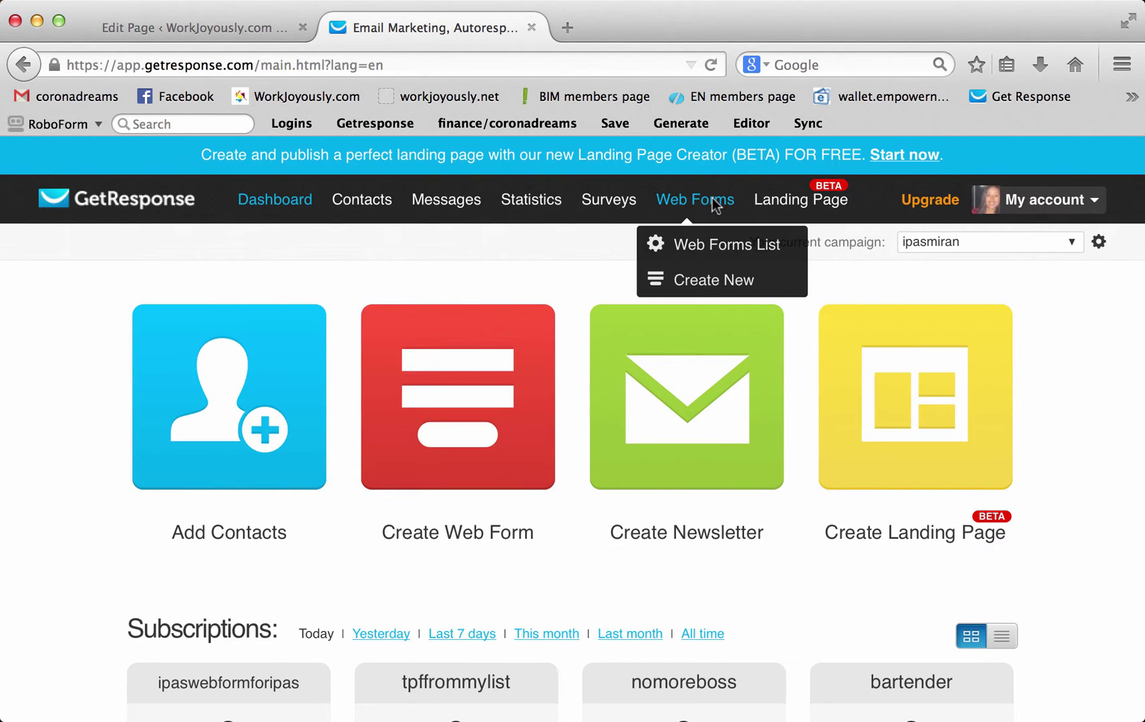
pyautogui.click(705, 279)
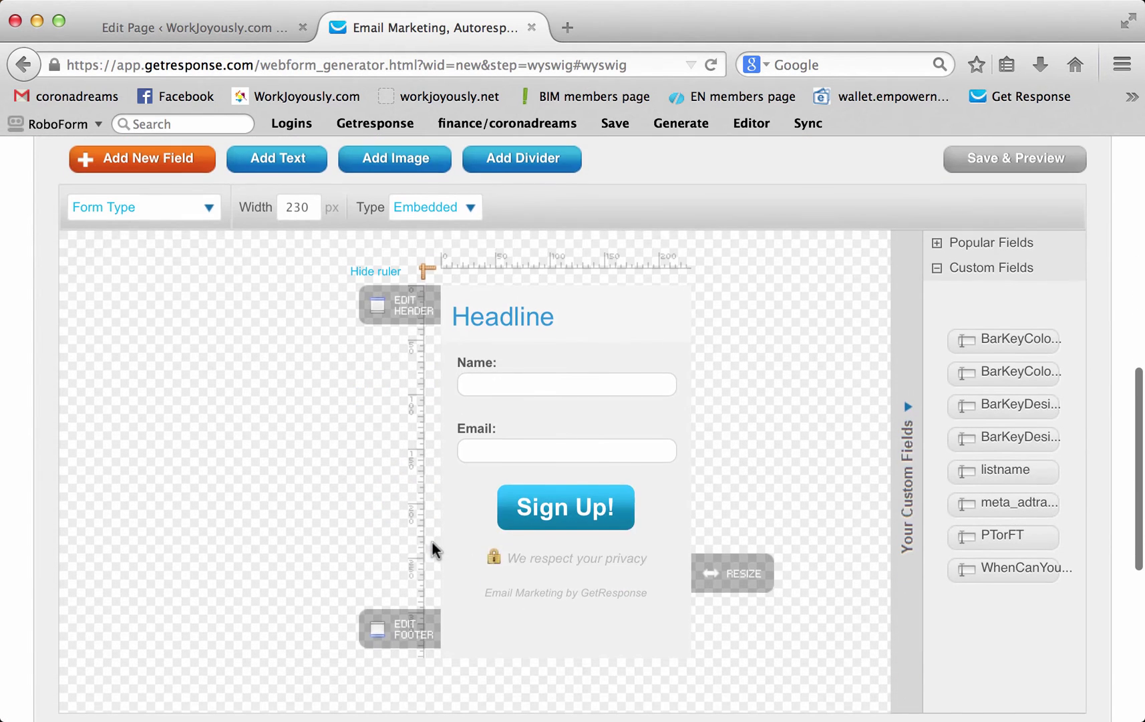
pyautogui.scroll(-5, 340, 526)
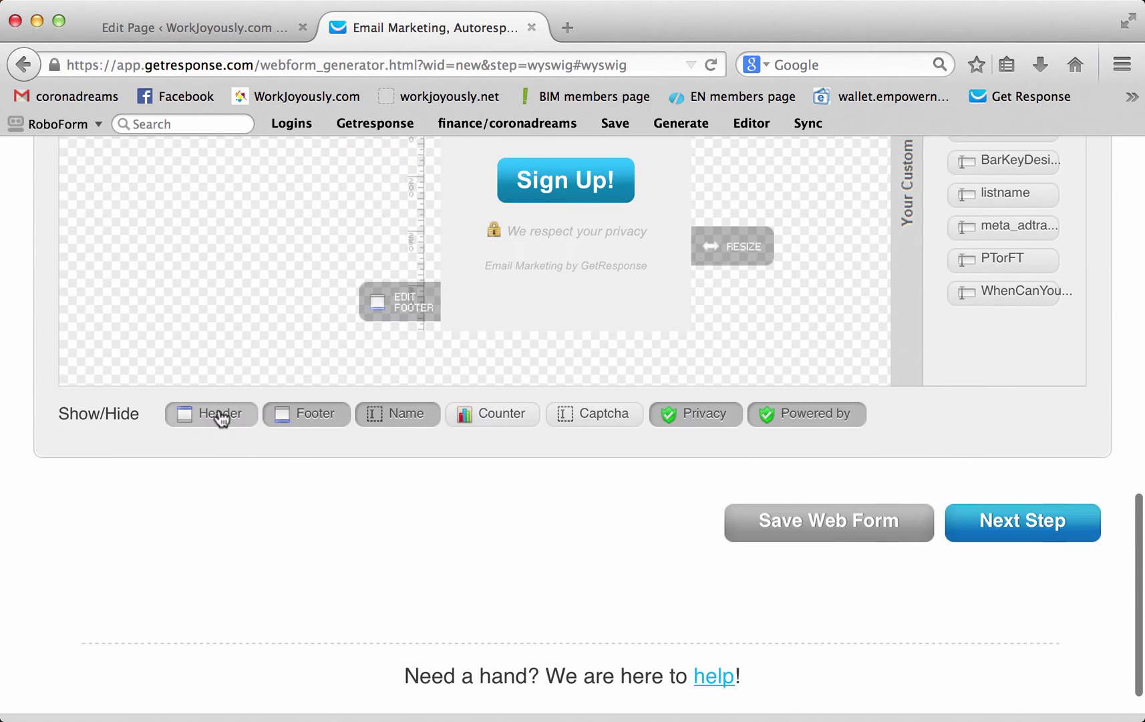
pyautogui.click(289, 419)
pyautogui.scroll(1, 468, 401)
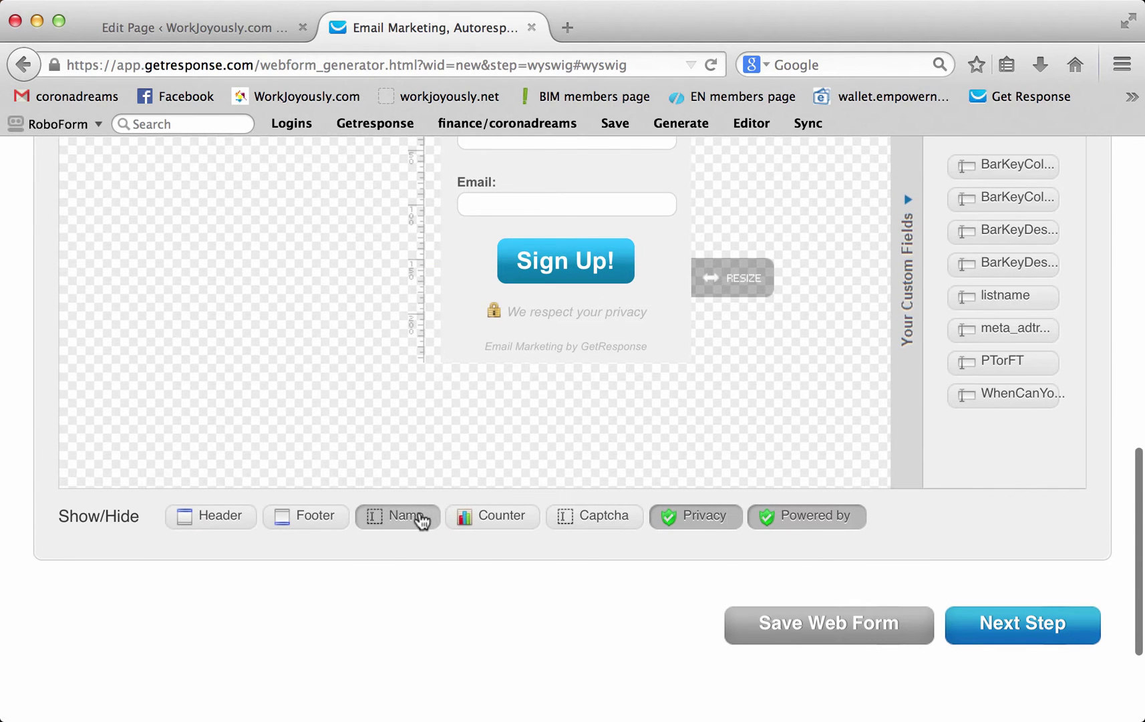
pyautogui.click(424, 519)
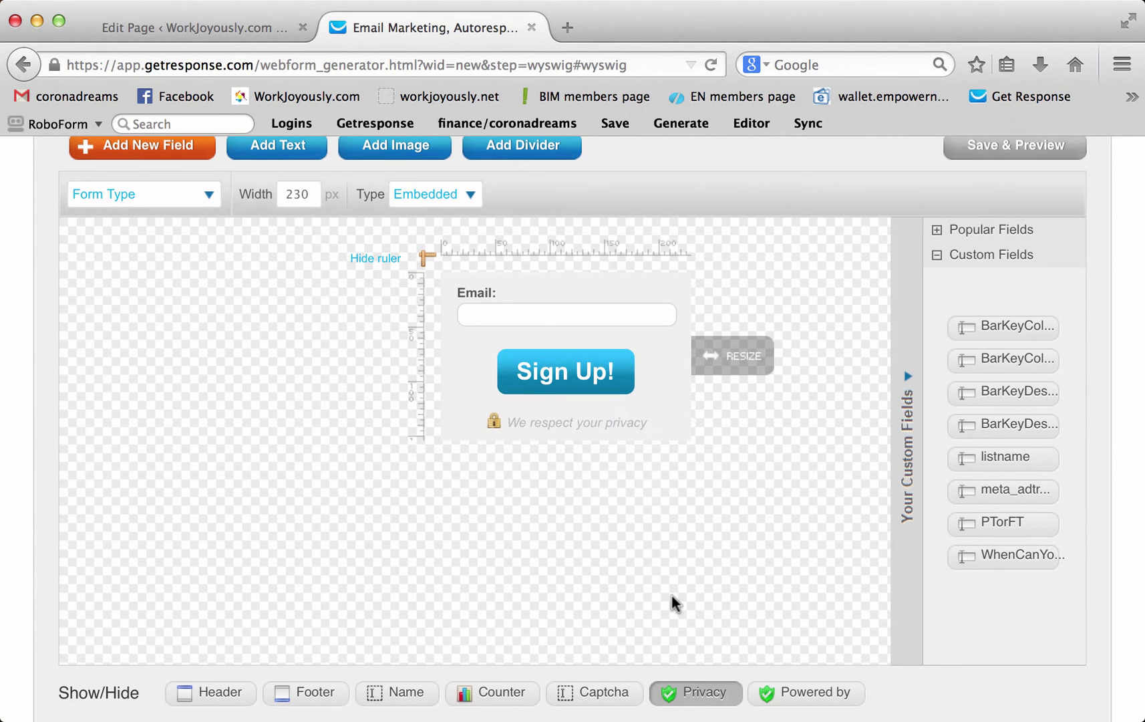
pyautogui.scroll(-5, 675, 602)
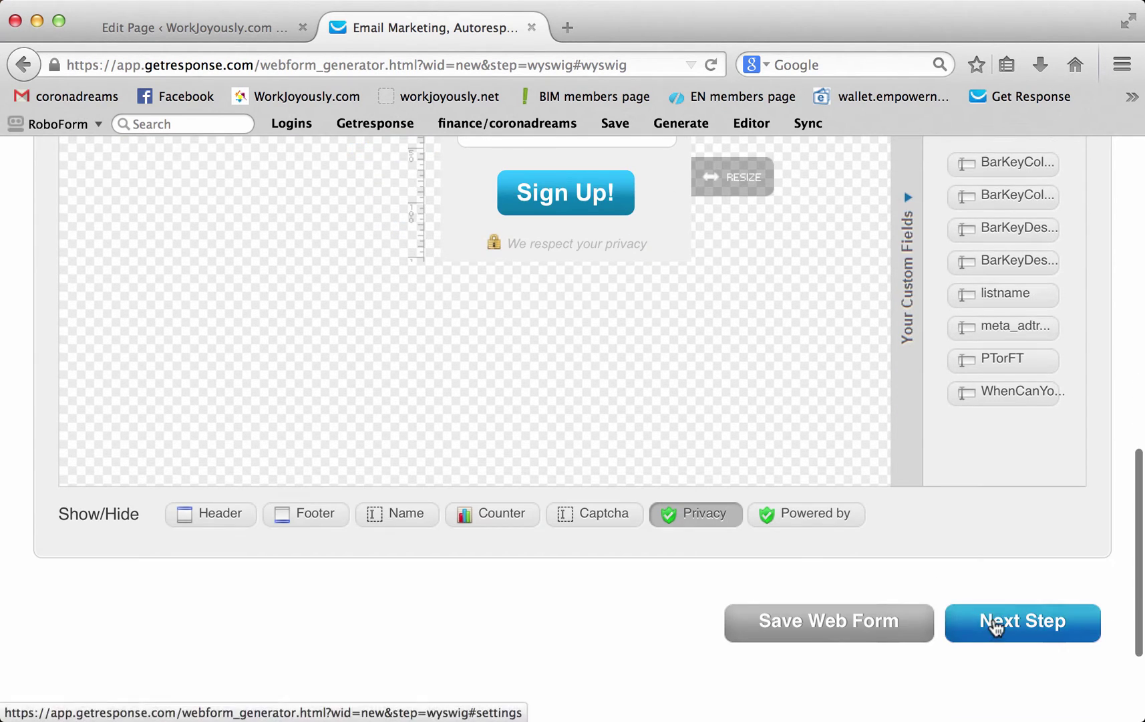
pyautogui.click(995, 623)
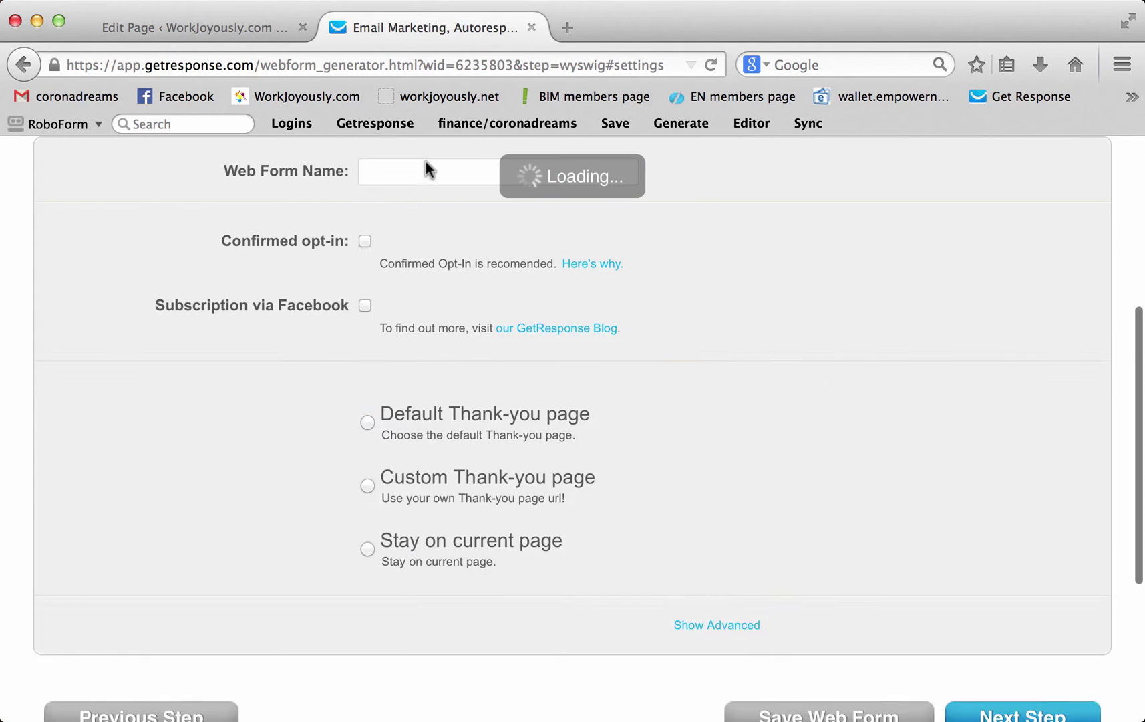
pyautogui.moveTo(494, 171); pyautogui.dragTo(327, 151)
pyautogui.scroll(-3, 822, 271)
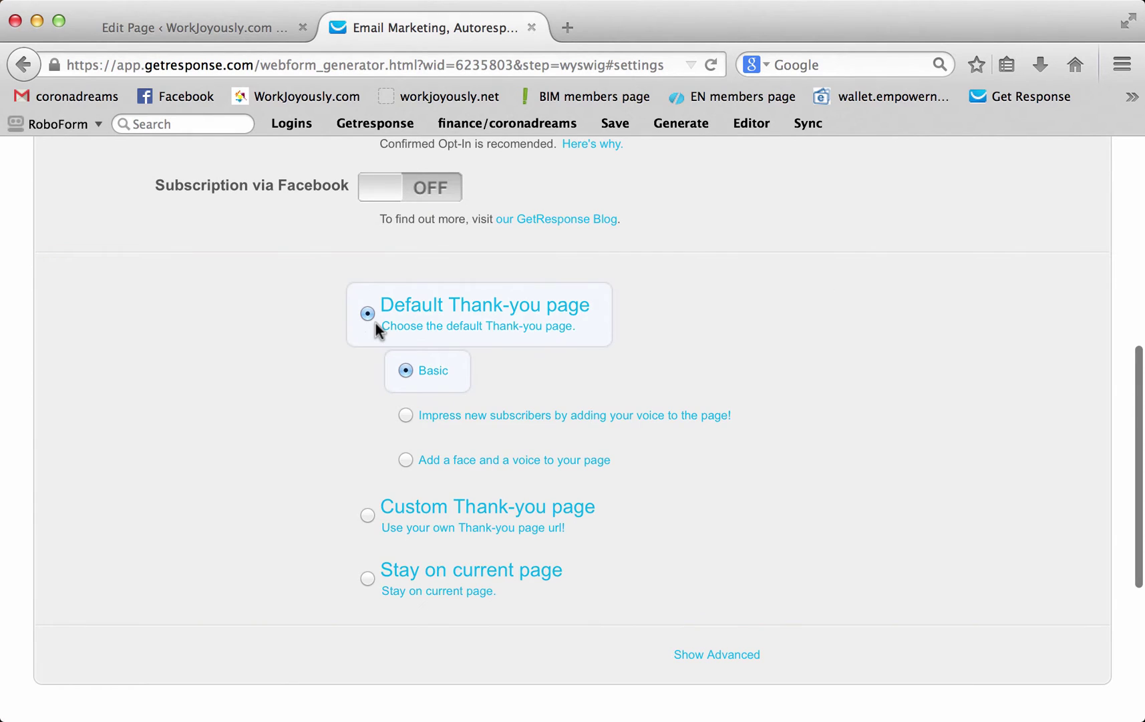
pyautogui.click(368, 515)
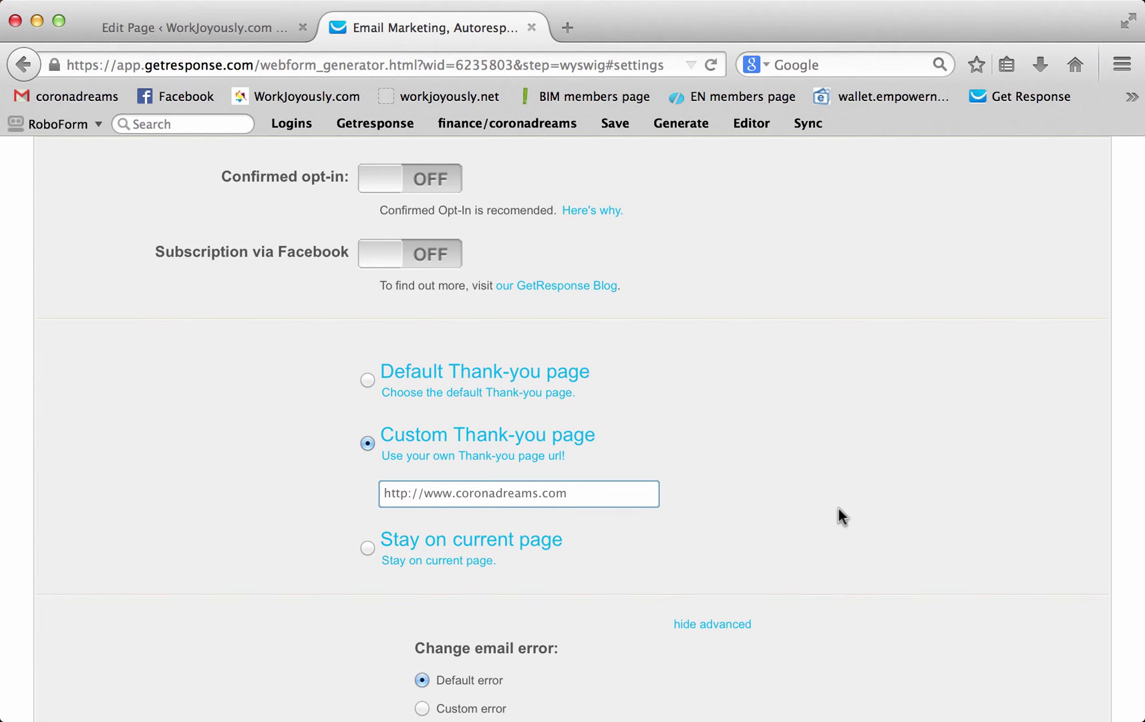
pyautogui.scroll(4, 840, 513)
pyautogui.scroll(-5, 838, 509)
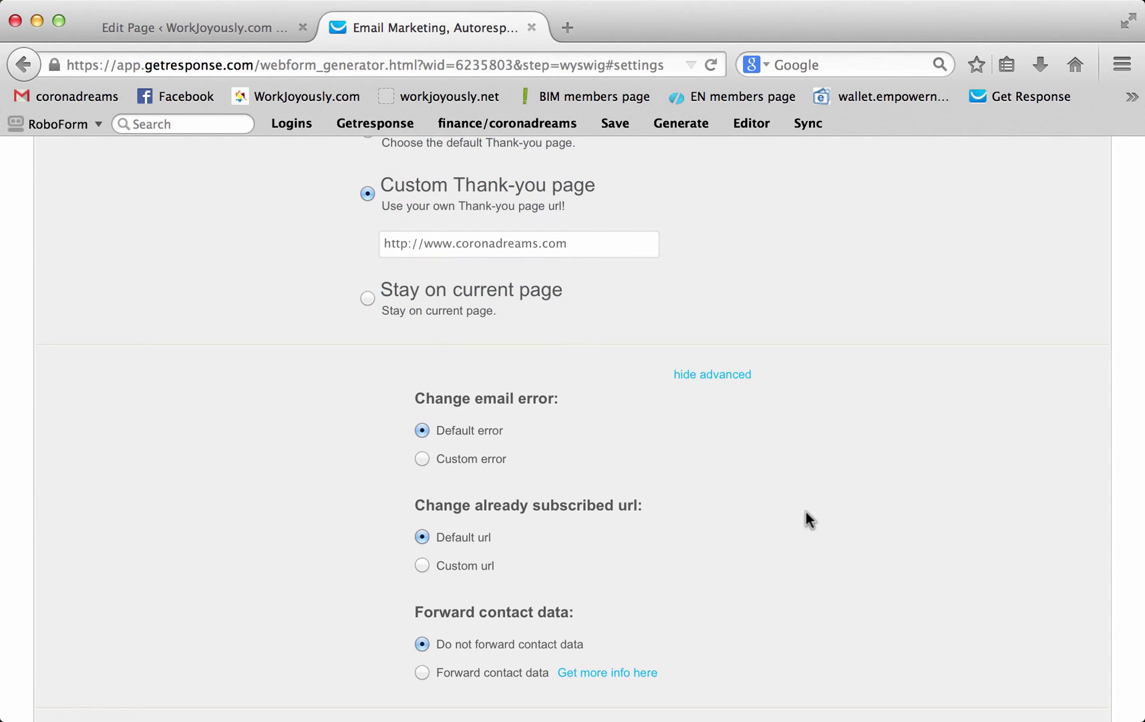
pyautogui.scroll(-10, 806, 515)
# Generate the form's HTML code without CSS styles and copy it.
pyautogui.click(1030, 512)
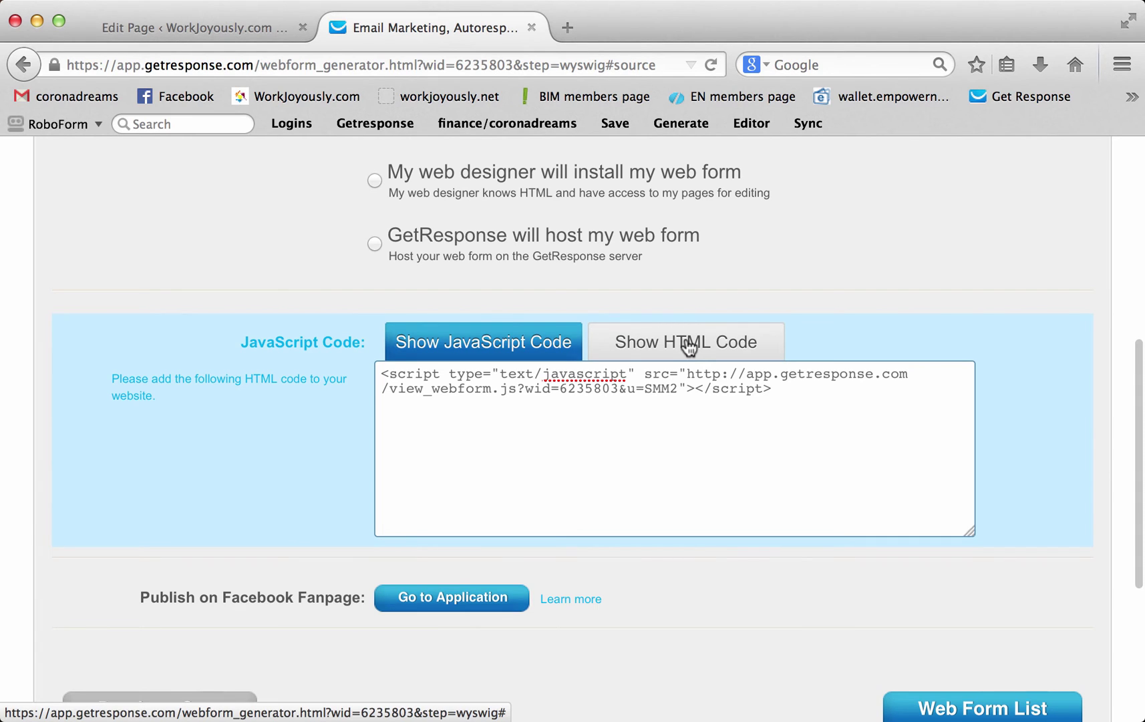
pyautogui.click(688, 347)
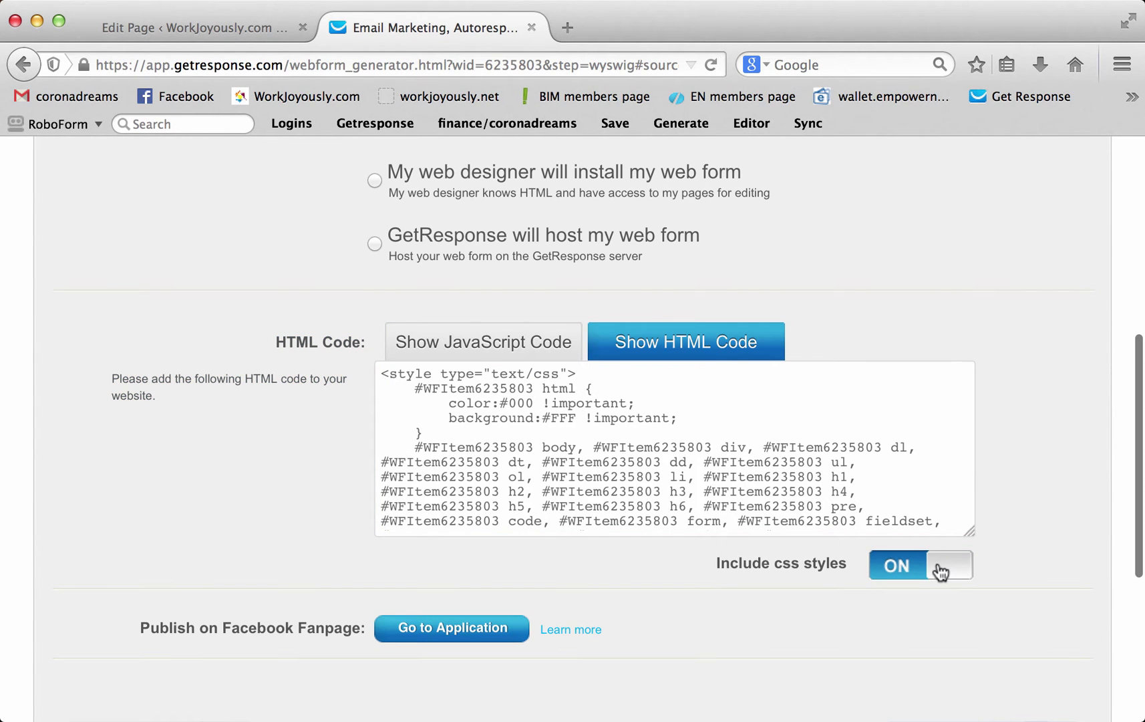
pyautogui.click(941, 571)
pyautogui.rightClick(616, 460)
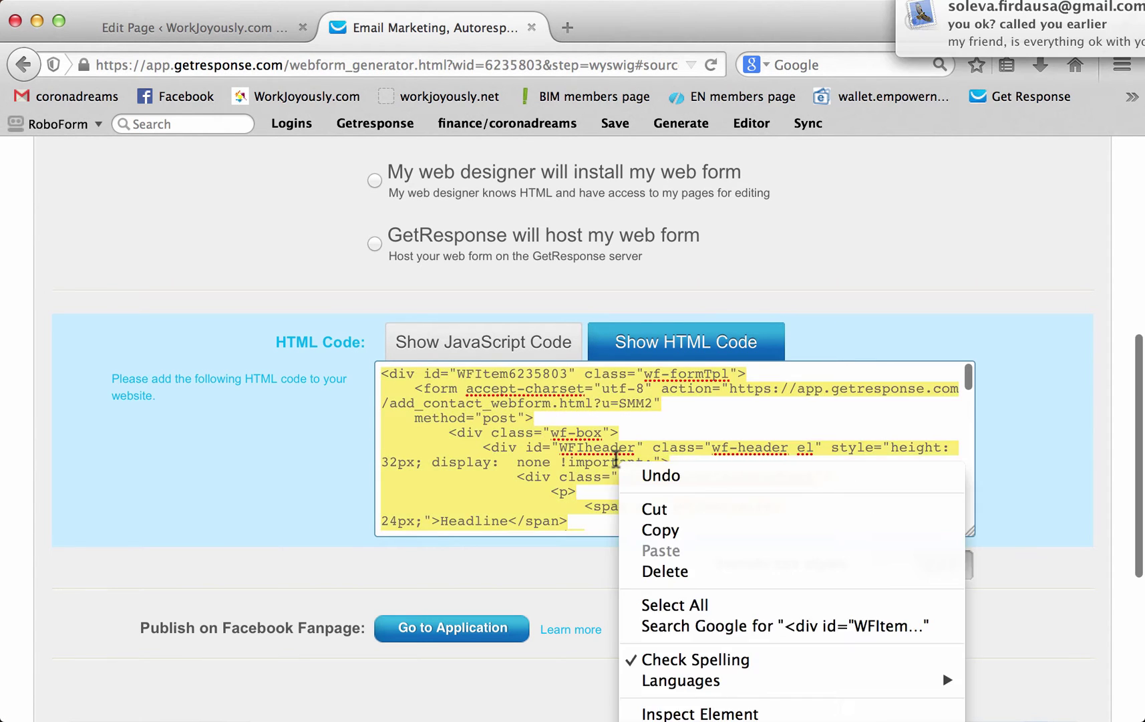
pyautogui.click(660, 530)
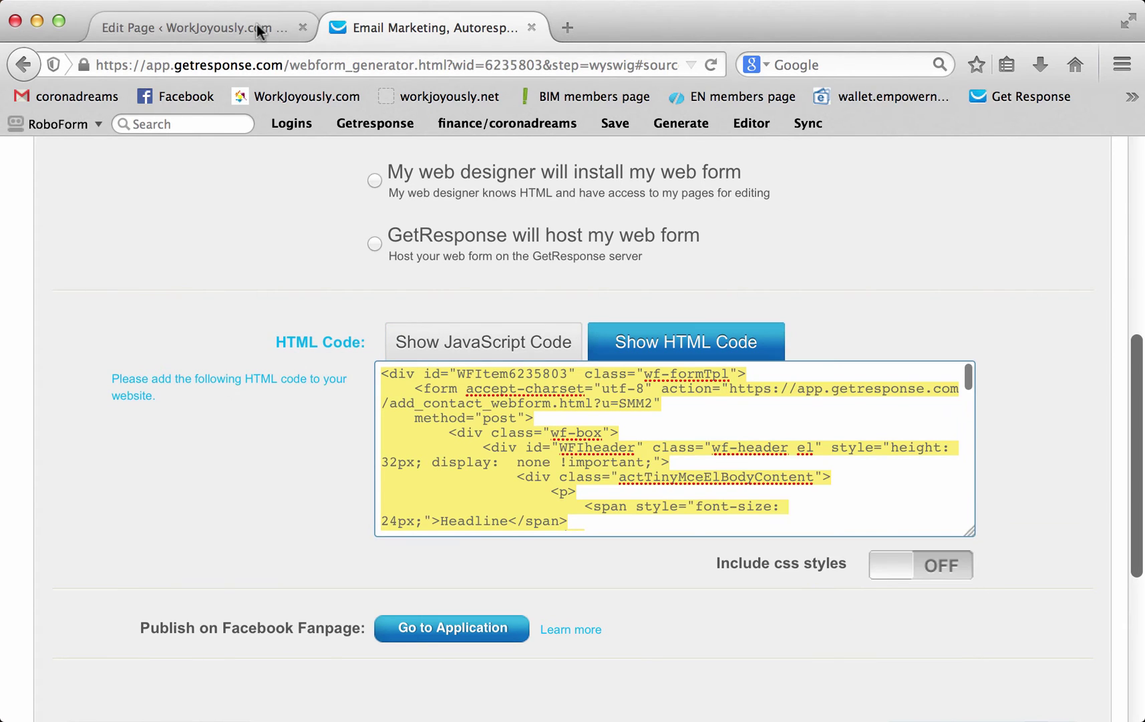
# Paste the GetResponse web form HTML into the InstaBuilder Autoresponder Code box.
pyautogui.click(256, 29)
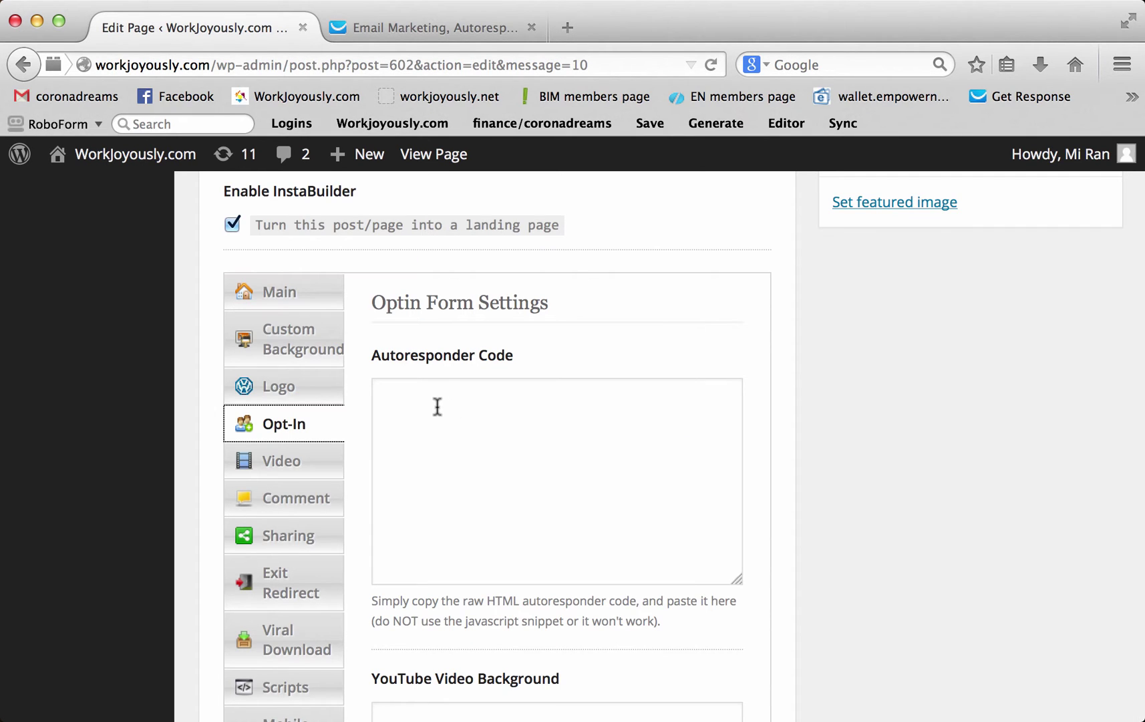
pyautogui.click(437, 407)
pyautogui.press('super+v')
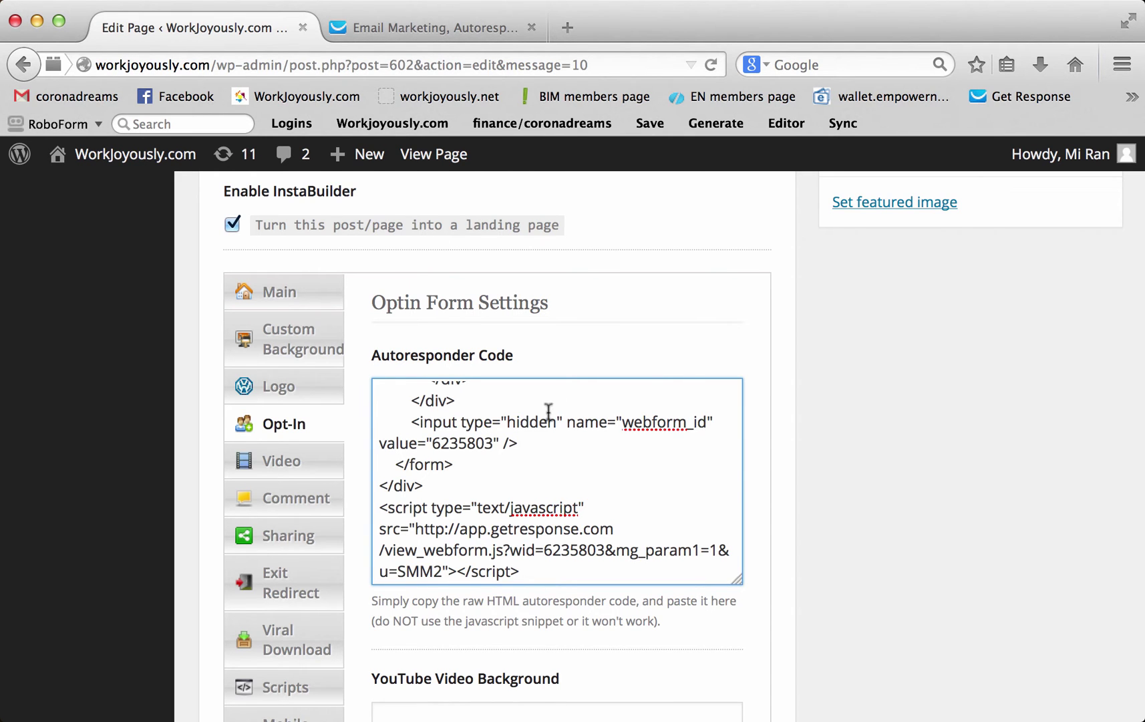
pyautogui.scroll(-3, 562, 434)
pyautogui.scroll(2, 568, 469)
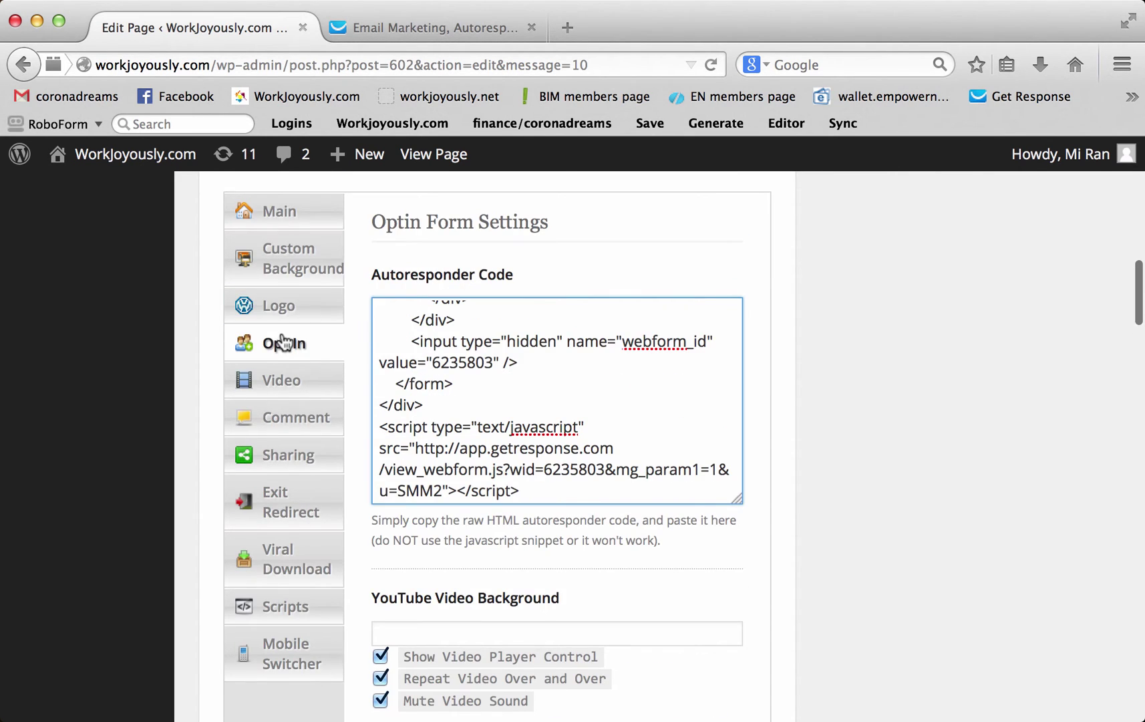
pyautogui.scroll(-7, 558, 581)
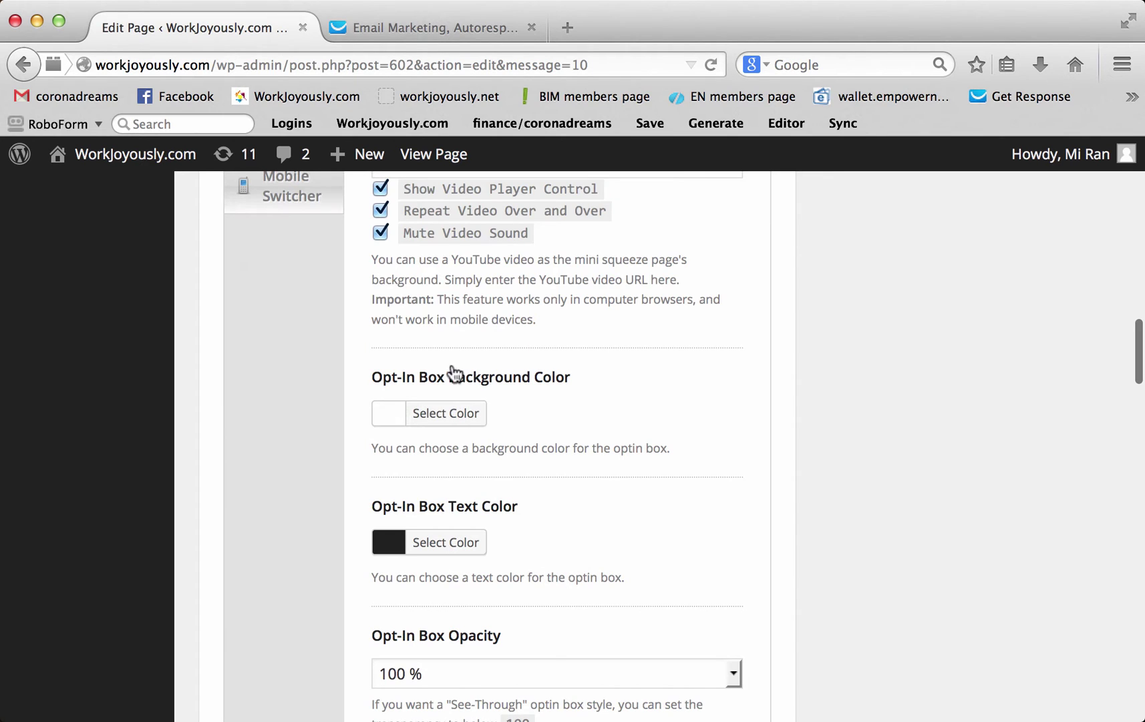
# Set the Opt-In Box Text Color to a dark blue.
pyautogui.click(445, 544)
pyautogui.scroll(-4, 428, 528)
pyautogui.click(445, 519)
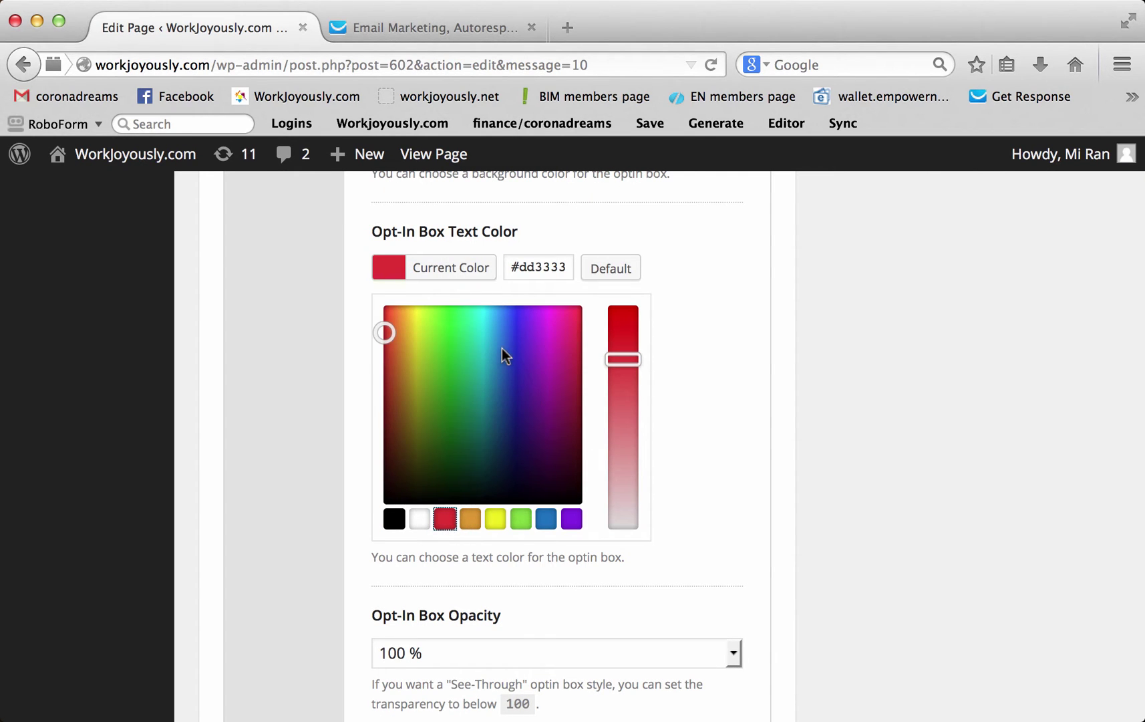
pyautogui.moveTo(385, 334); pyautogui.dragTo(480, 353)
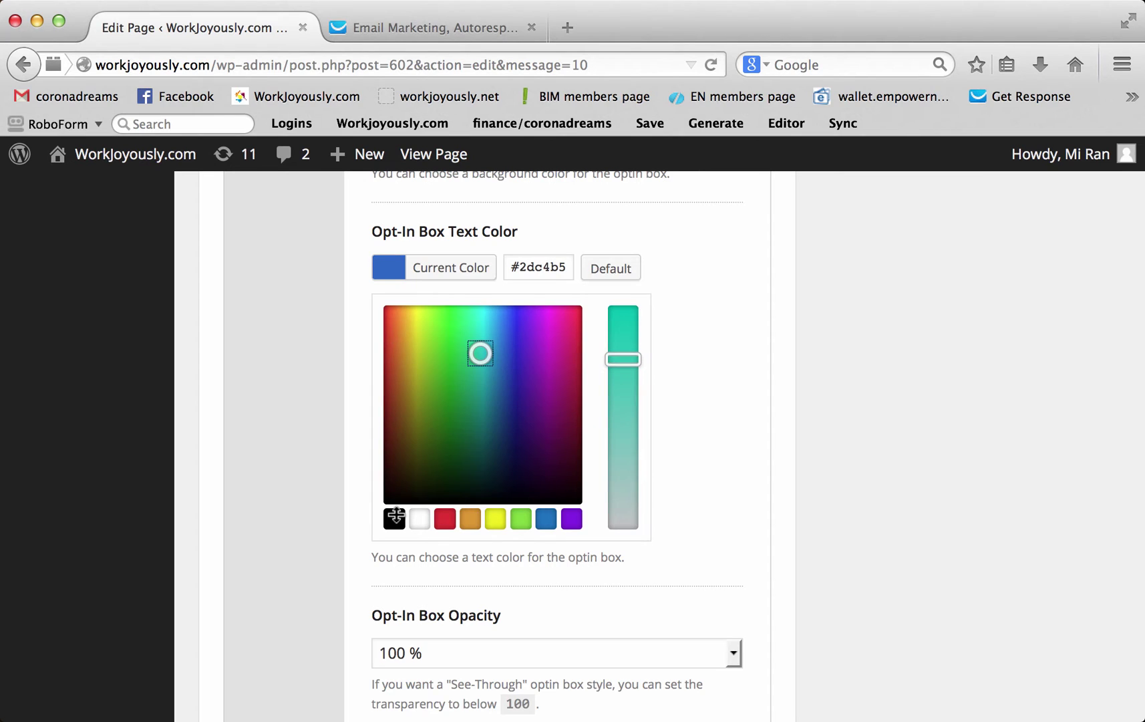
pyautogui.click(396, 518)
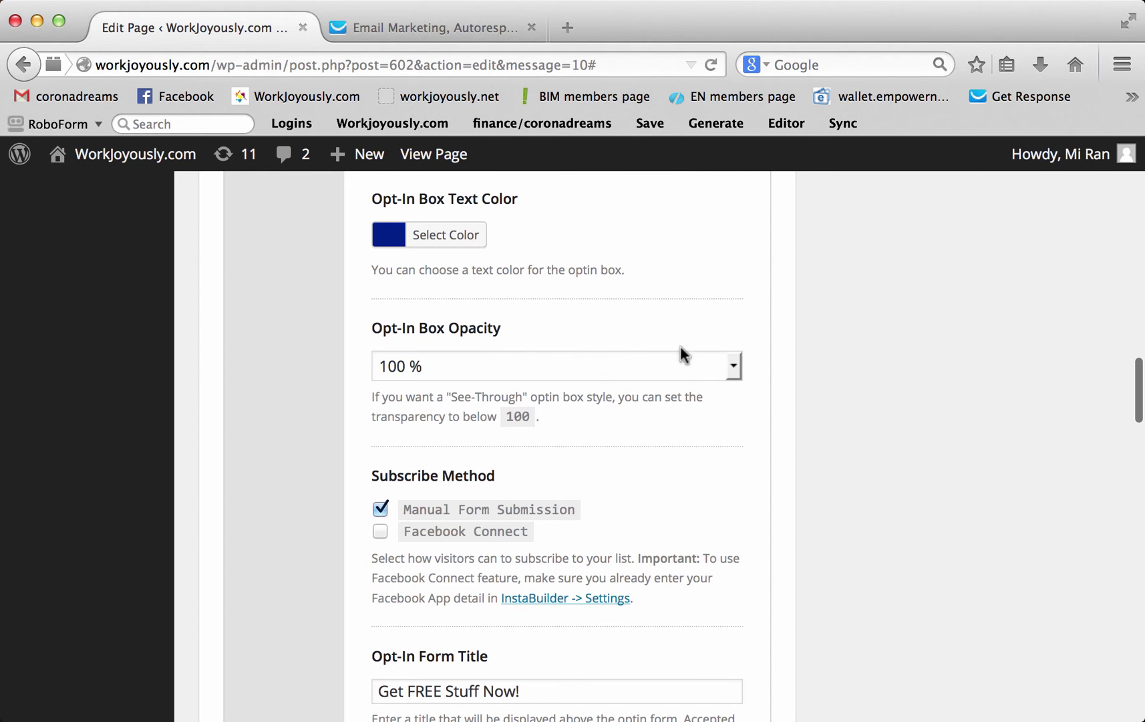
# Set the Opt-In Box Opacity to 60 %.
pyautogui.click(734, 365)
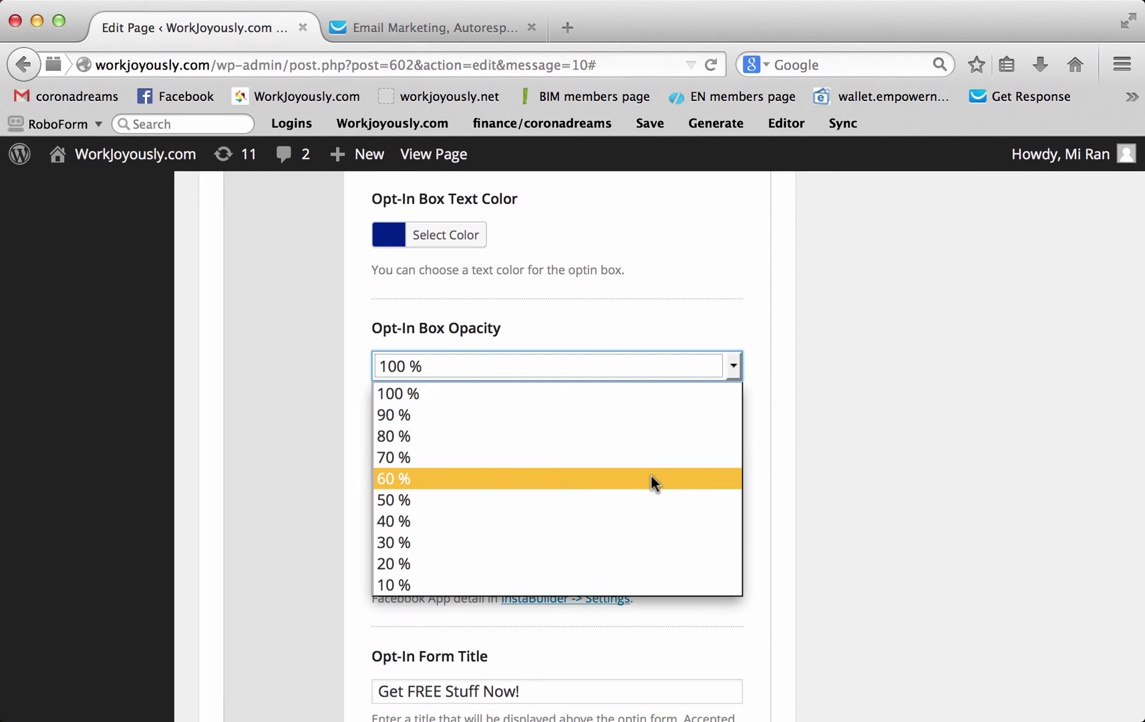
pyautogui.click(655, 471)
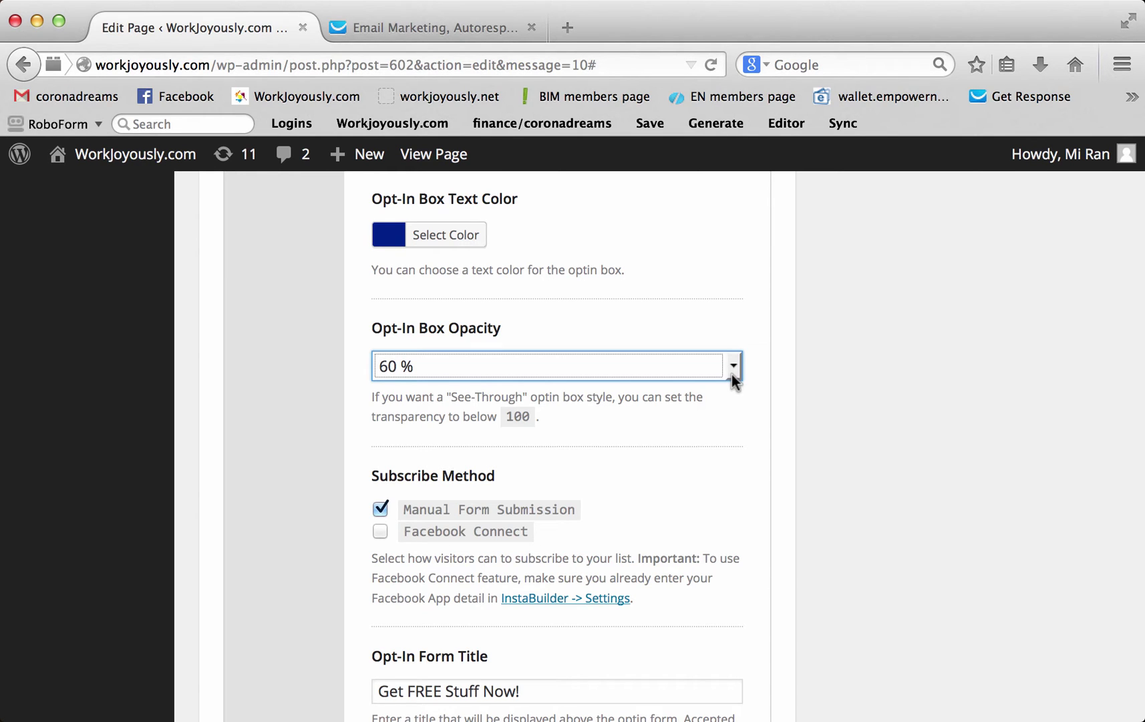
pyautogui.scroll(-5, 706, 411)
# Keep Simple Form Integration and insert 'best' into the Email Field Label.
pyautogui.click(535, 391)
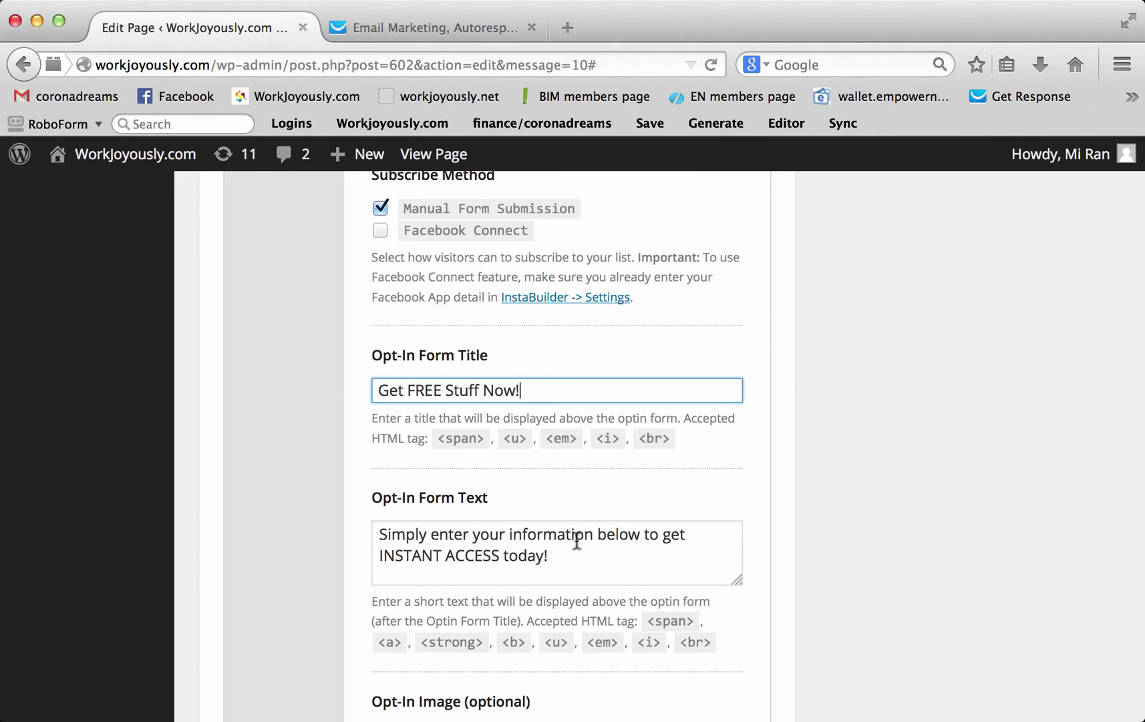
pyautogui.scroll(-2, 571, 547)
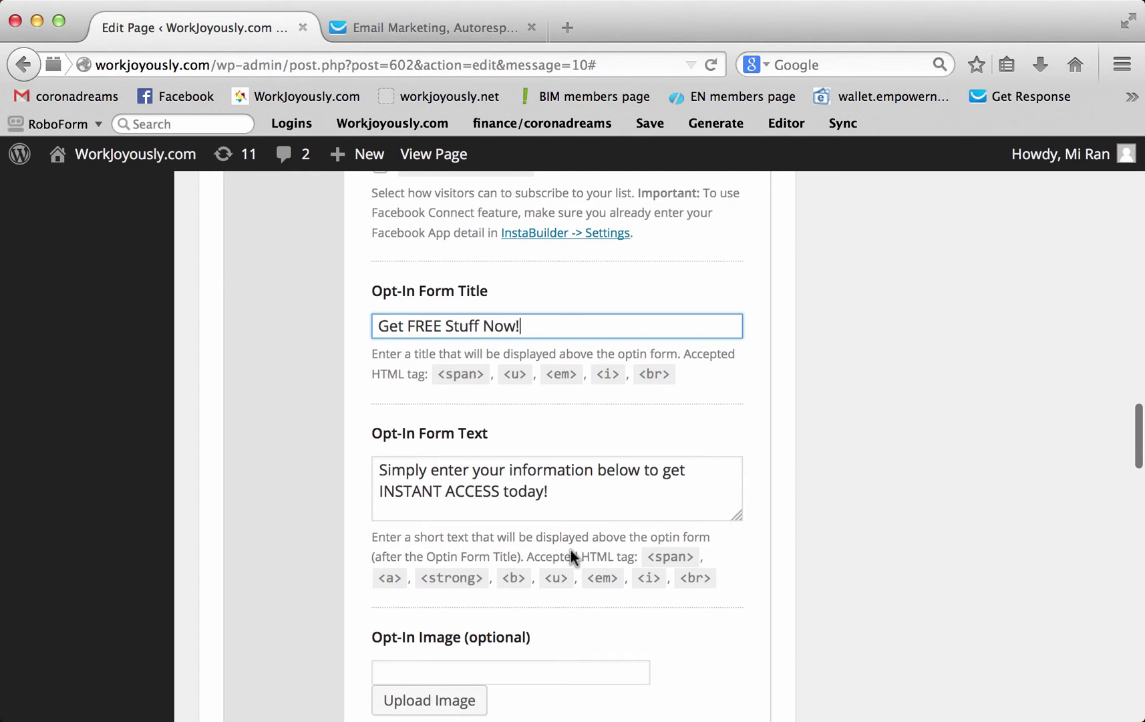
pyautogui.scroll(-10, 571, 551)
pyautogui.scroll(-3, 570, 550)
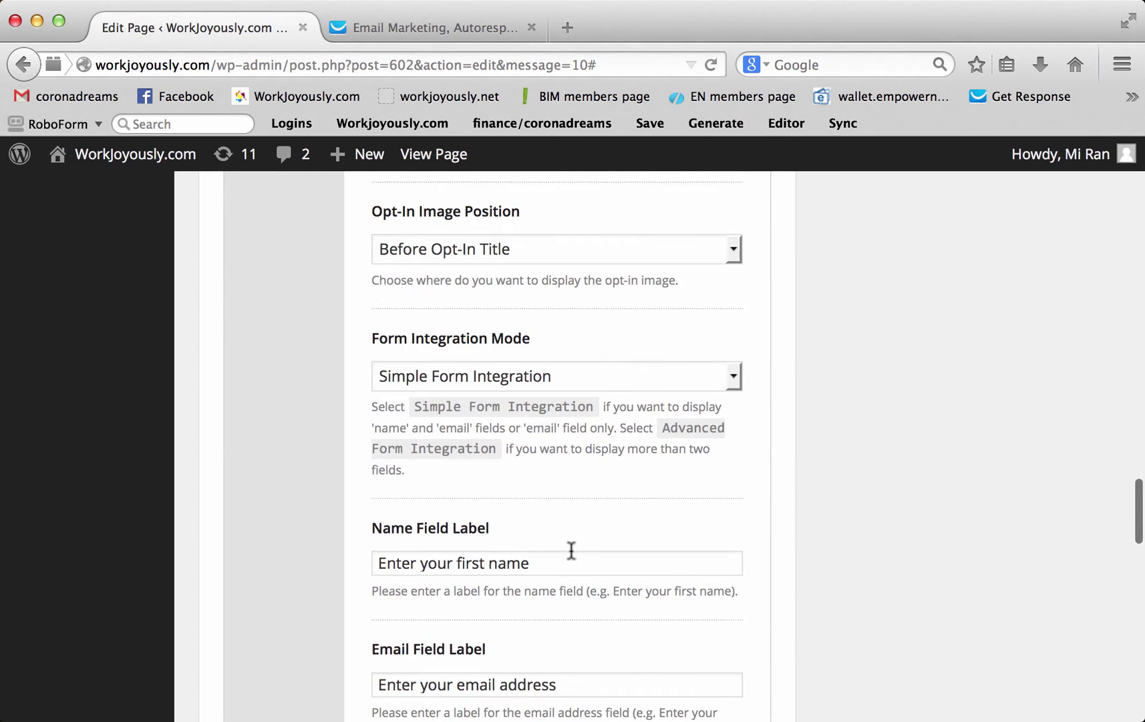
pyautogui.scroll(-5, 570, 551)
pyautogui.click(734, 220)
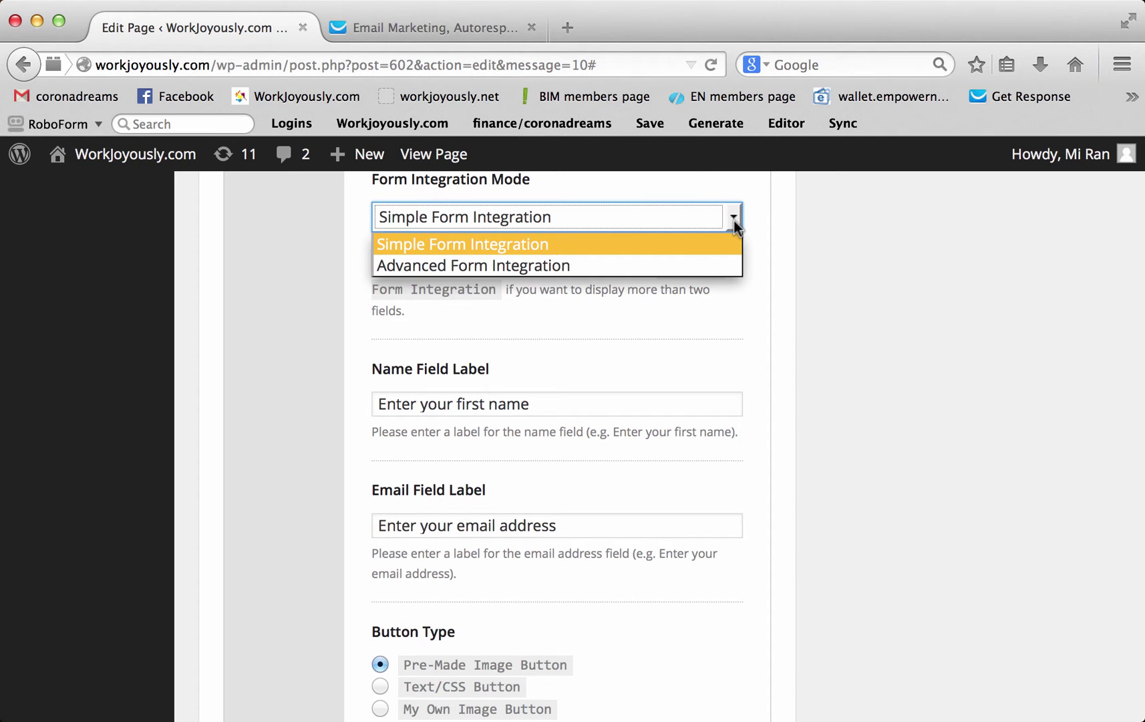
pyautogui.click(589, 341)
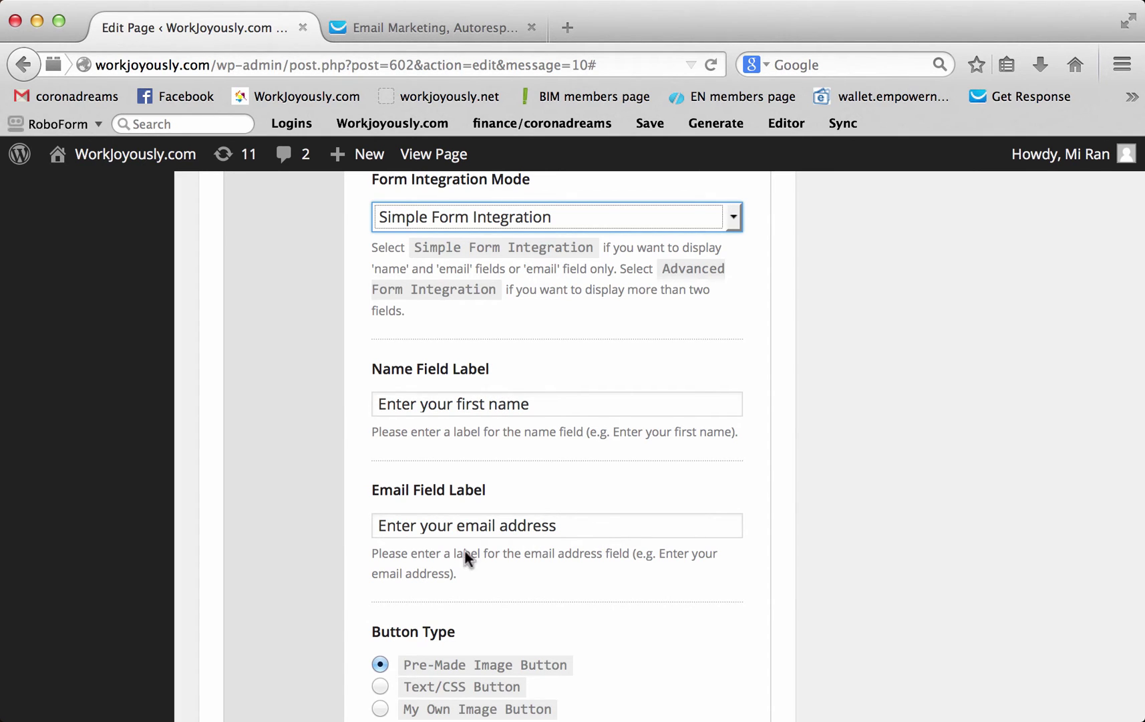
pyautogui.click(455, 526)
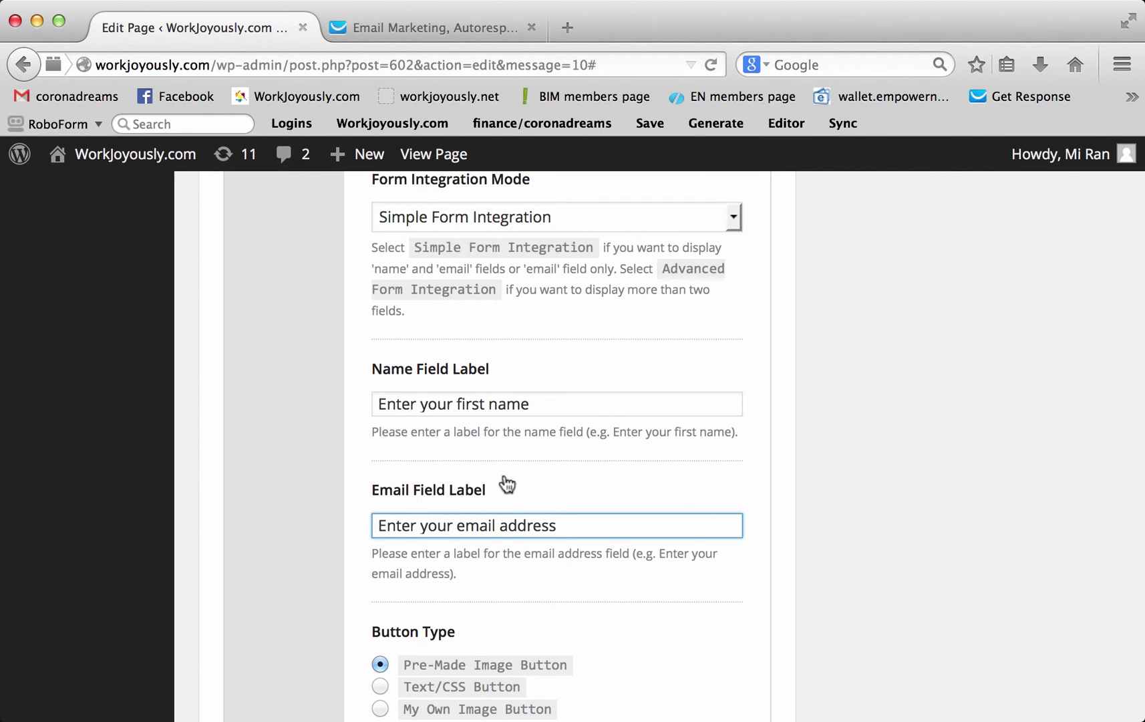
pyautogui.write('b')
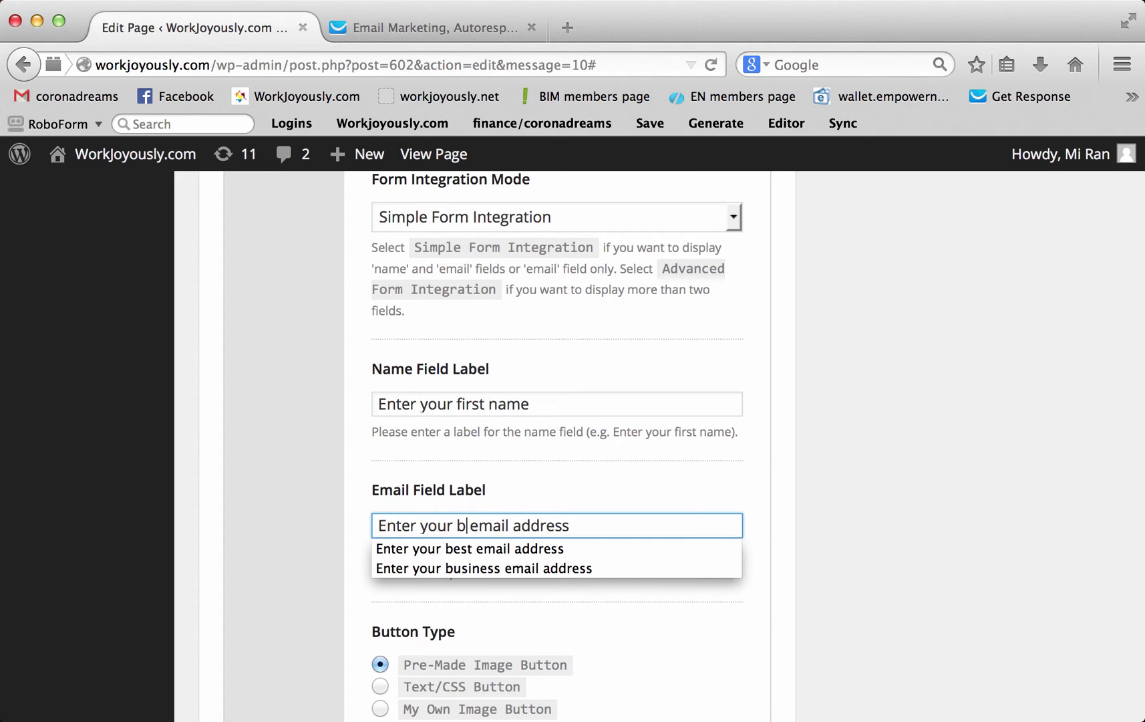
pyautogui.write('est e')
# Accept the 'best email address' label and choose the 'Next Step... (yellow)' pre-made button.
pyautogui.click(605, 548)
pyautogui.scroll(-10, 628, 581)
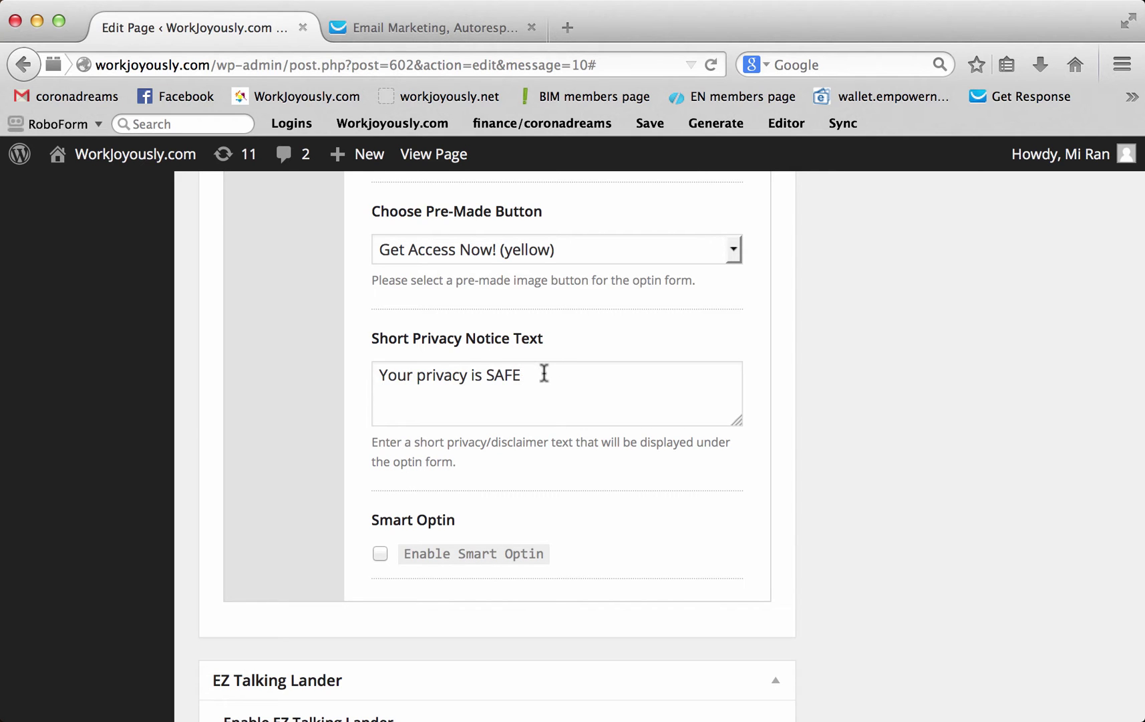
pyautogui.click(548, 250)
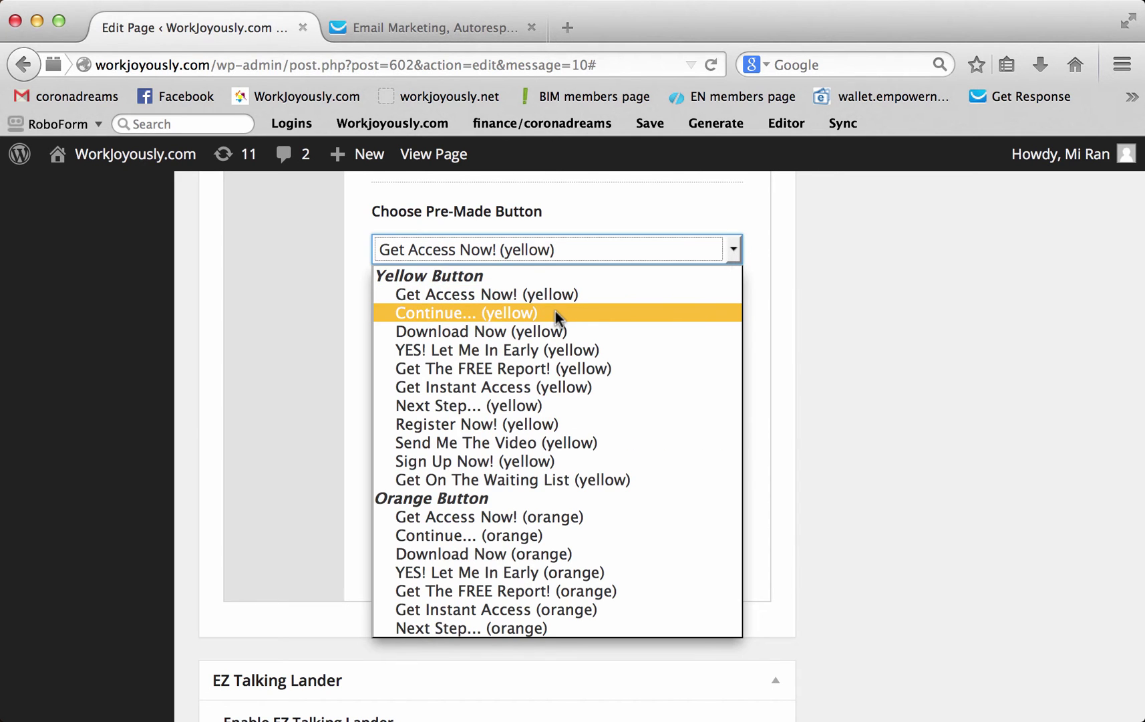
pyautogui.scroll(-5, 520, 486)
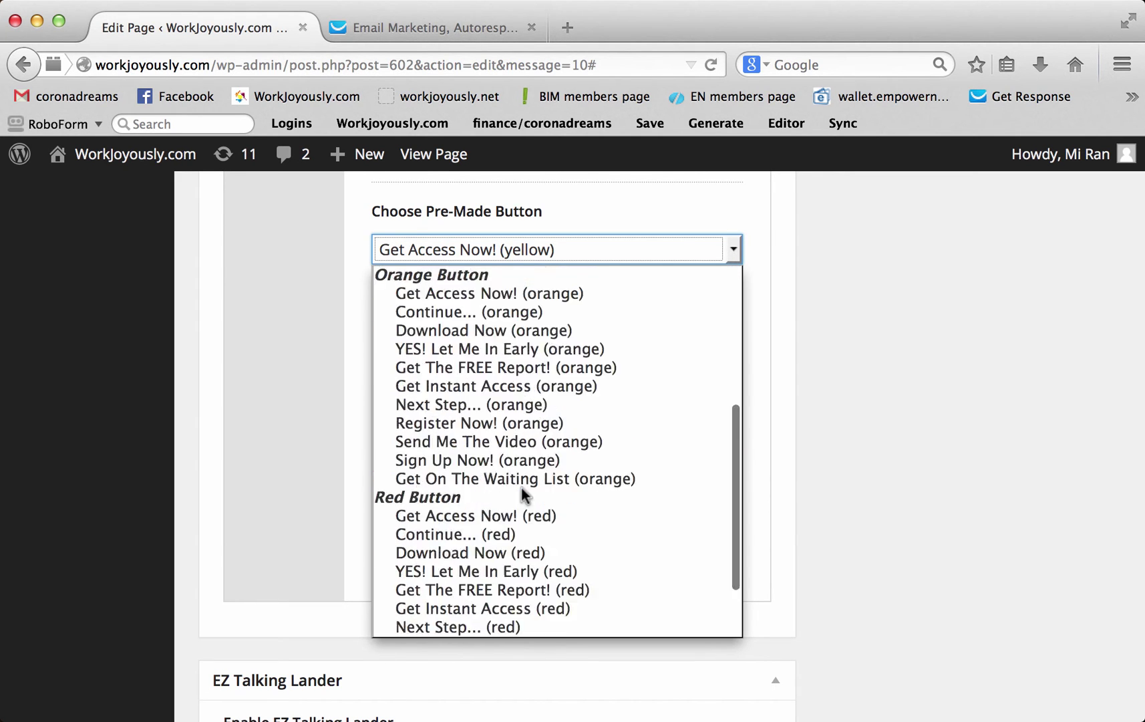
pyautogui.scroll(5, 522, 495)
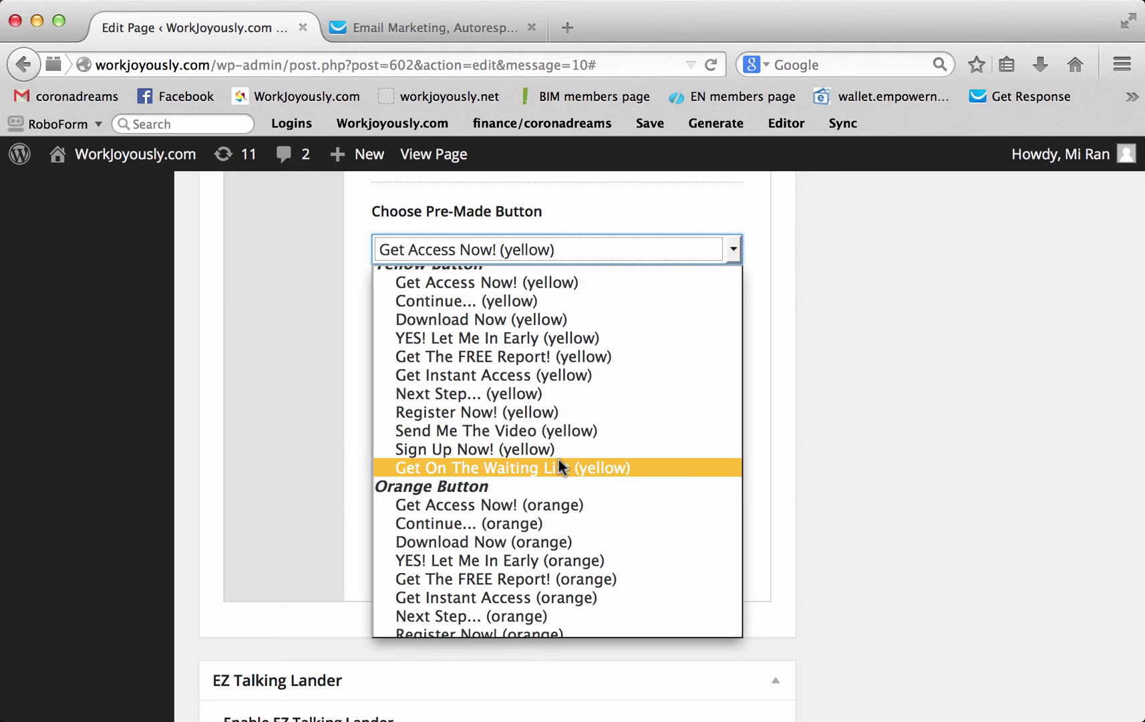
pyautogui.scroll(-3, 560, 466)
pyautogui.scroll(3, 560, 466)
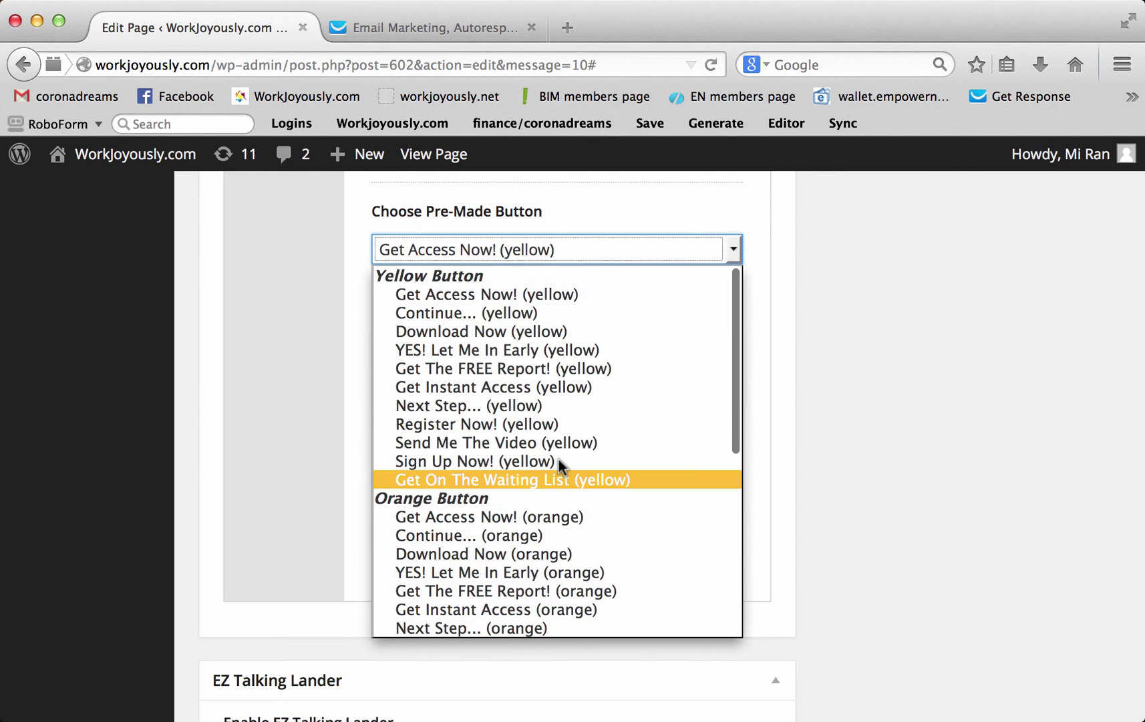
pyautogui.click(476, 404)
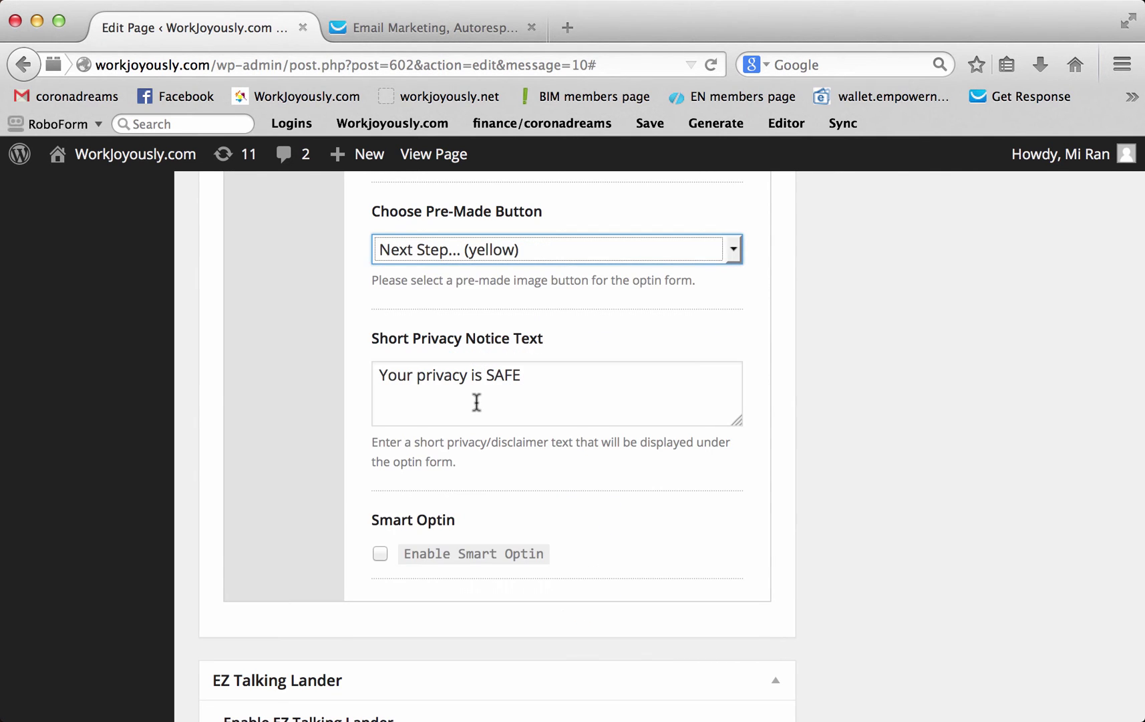
pyautogui.scroll(20, 585, 307)
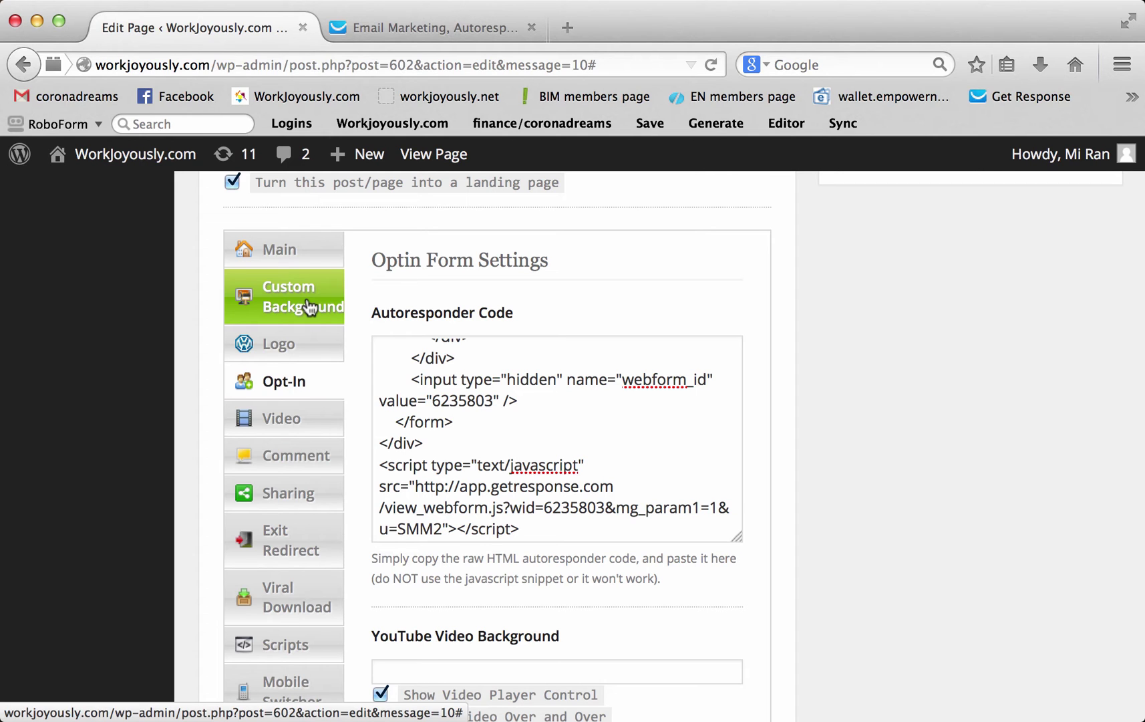
# Enable a custom body background, centred, repeating, with fixed attachment.
pyautogui.click(308, 307)
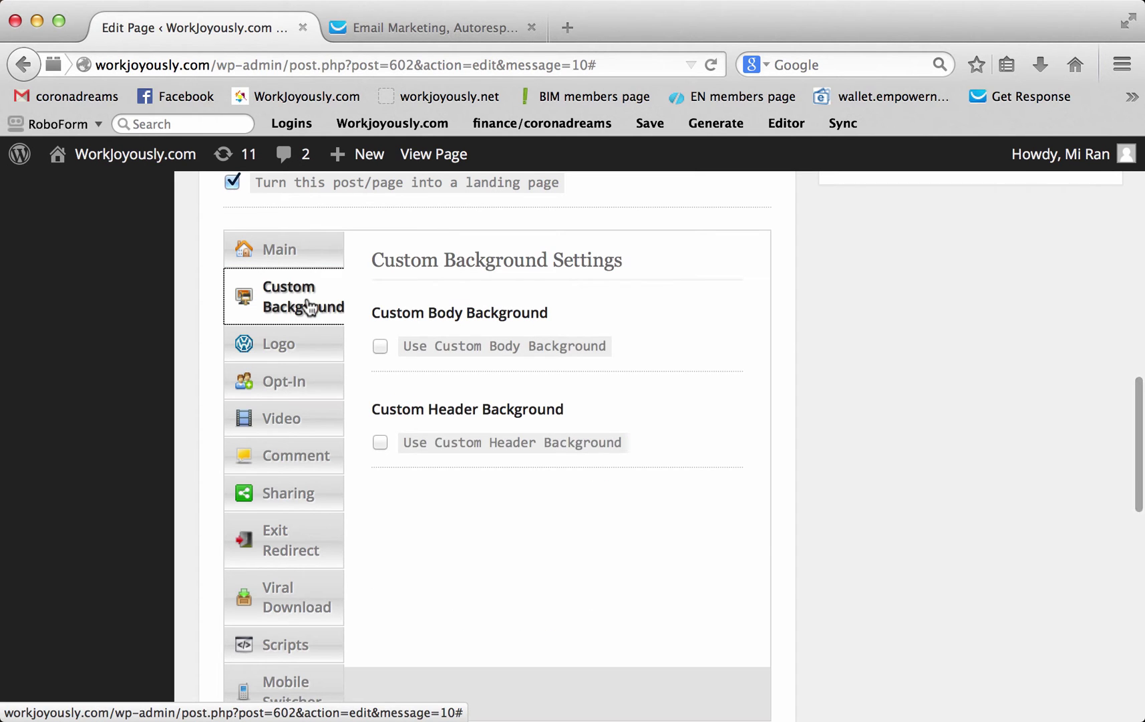
pyautogui.click(381, 345)
pyautogui.scroll(-6, 567, 486)
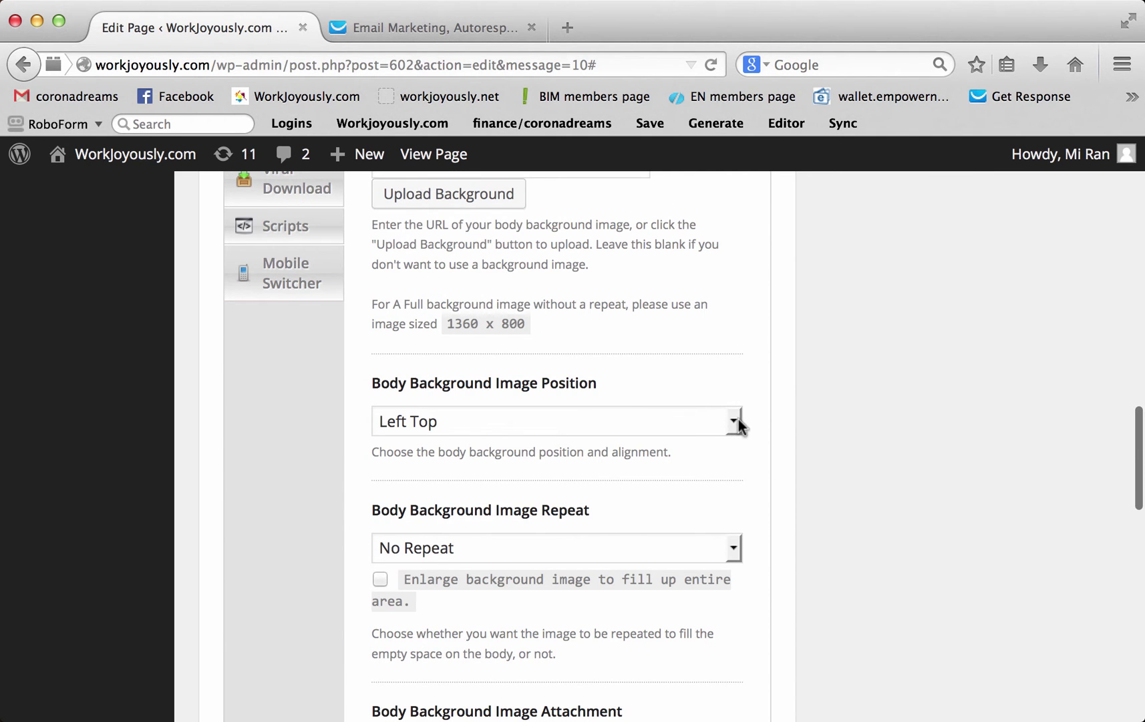
pyautogui.click(739, 419)
pyautogui.click(544, 537)
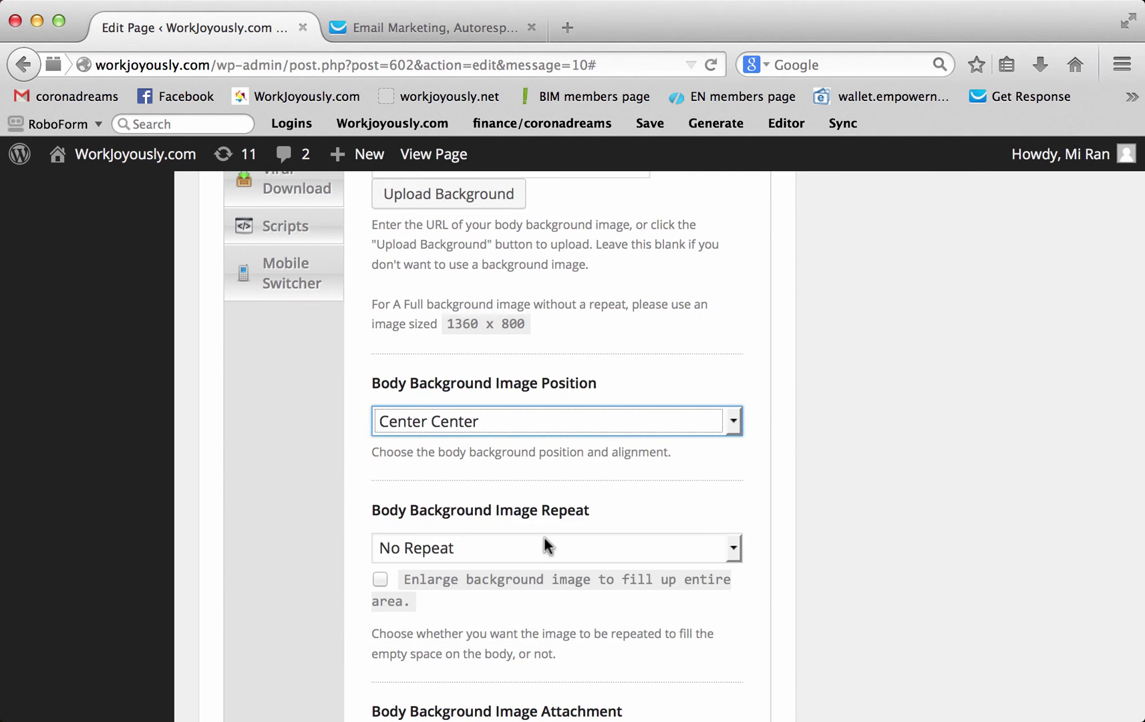
pyautogui.click(736, 549)
pyautogui.click(668, 635)
pyautogui.scroll(-2, 728, 568)
pyautogui.click(732, 540)
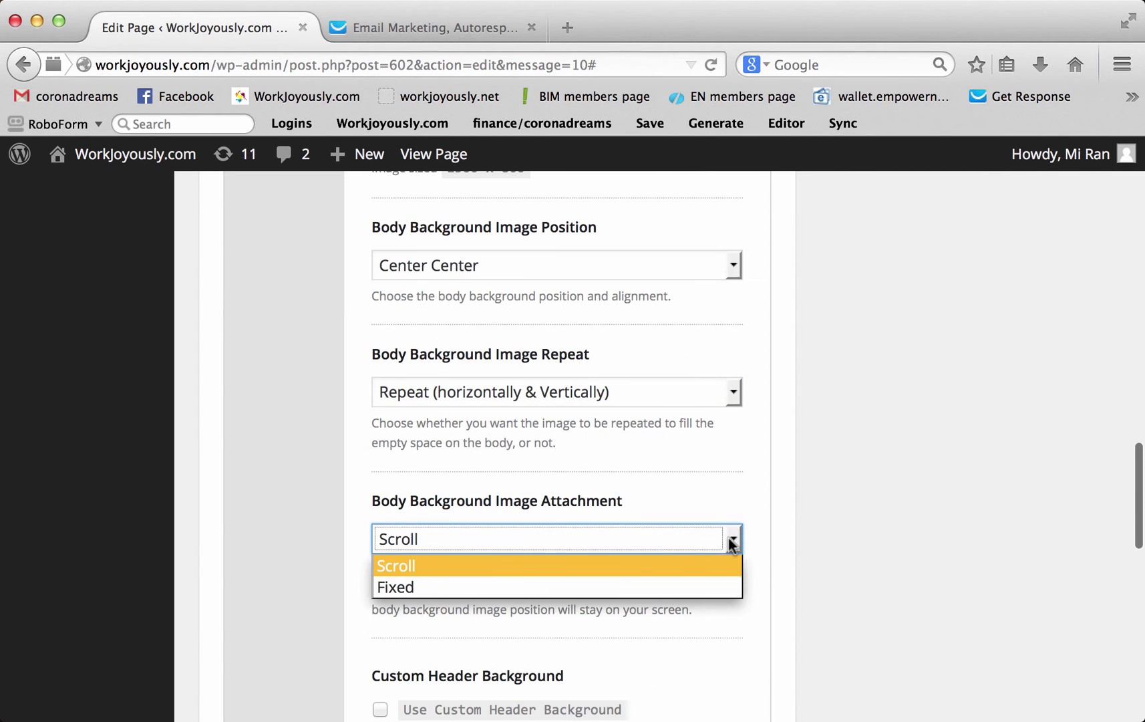
pyautogui.click(608, 586)
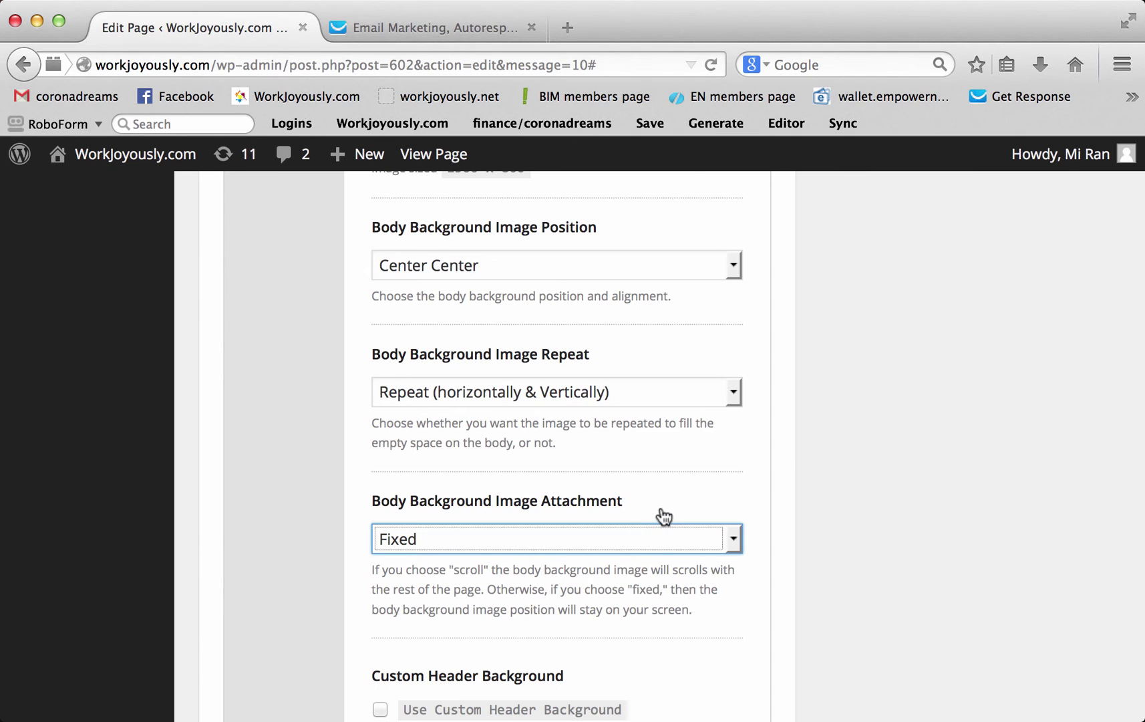
# Set the background to No Repeat and enlarge it to fill the entire area.
pyautogui.scroll(3, 663, 516)
pyautogui.scroll(6, 661, 508)
pyautogui.click(445, 475)
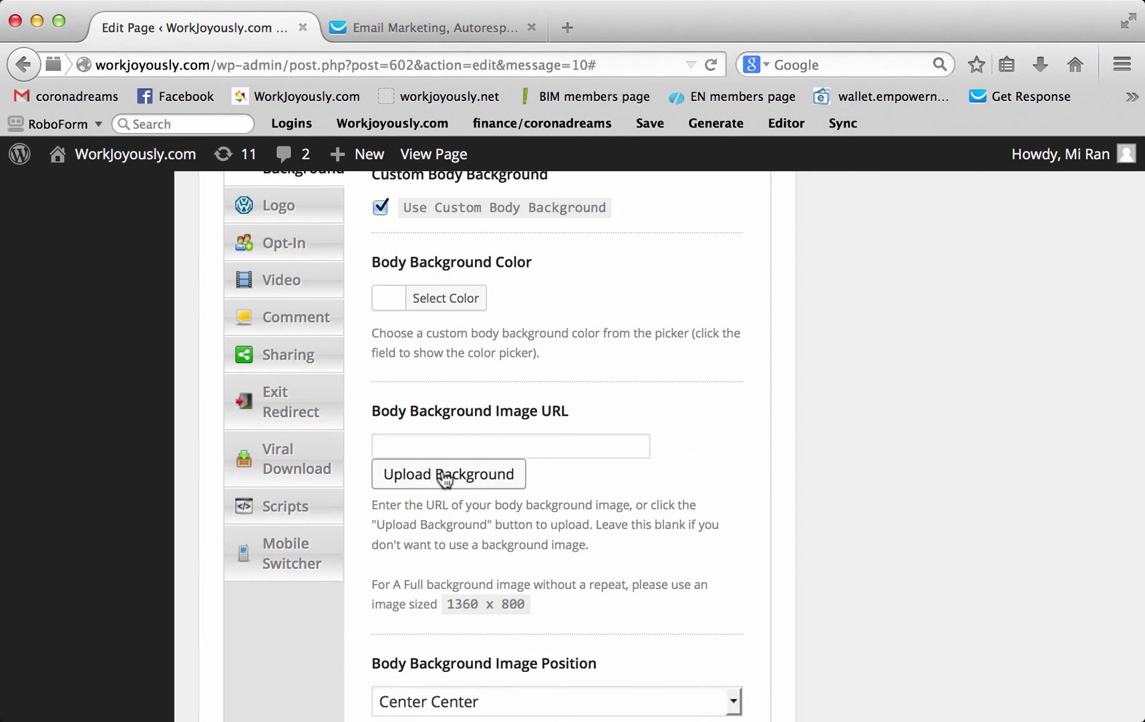
pyautogui.press('Escape')
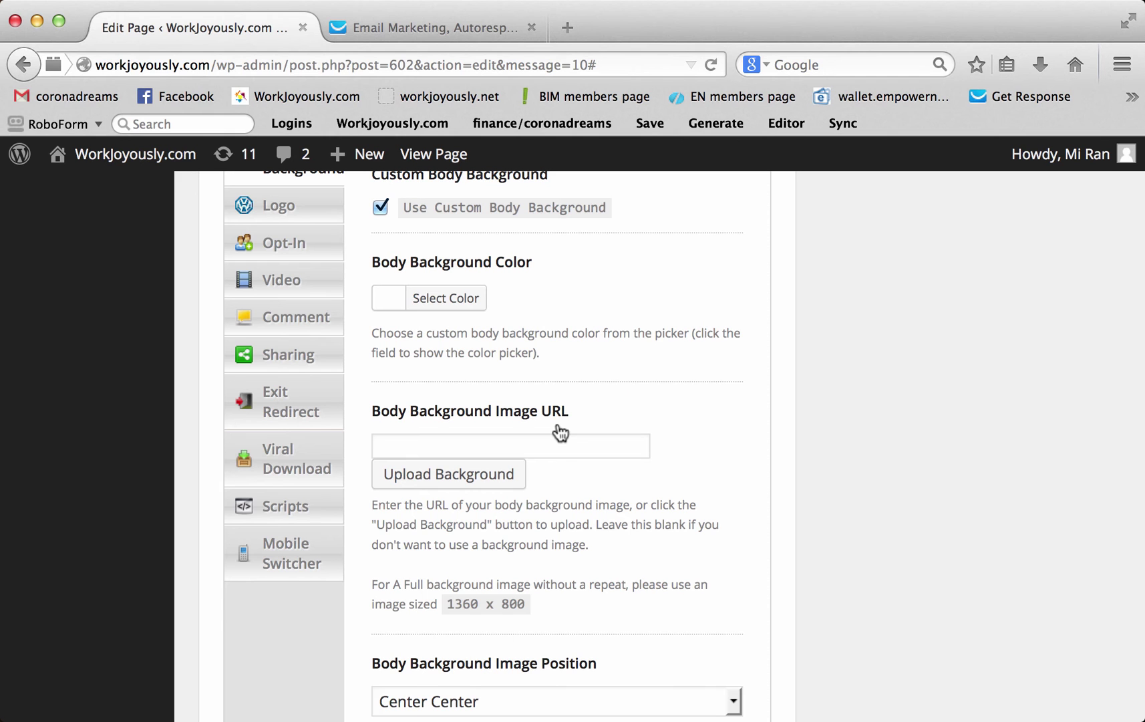
pyautogui.scroll(5, 614, 404)
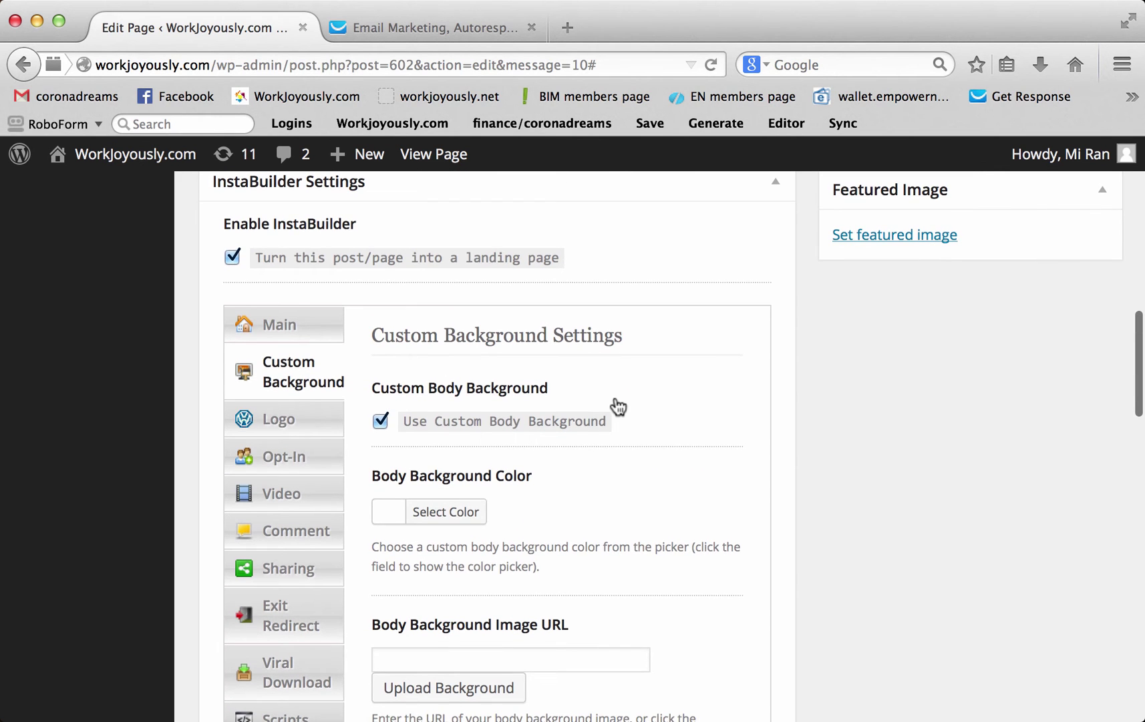
pyautogui.scroll(-6, 556, 474)
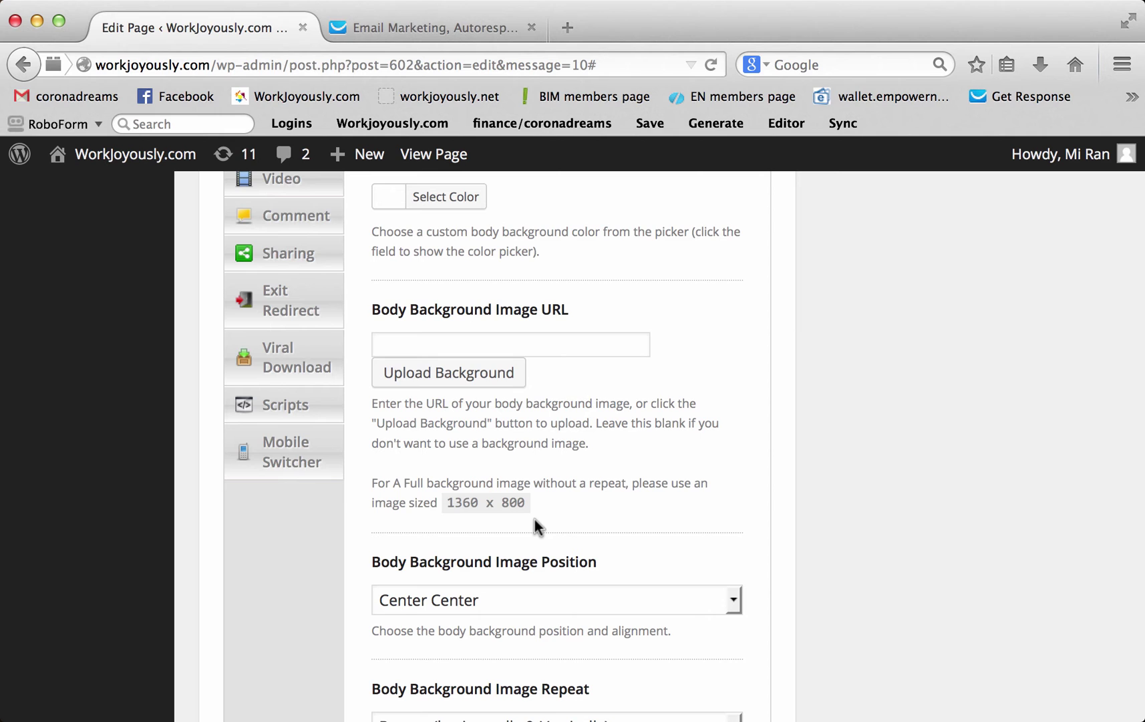
pyautogui.scroll(-3, 534, 519)
pyautogui.click(608, 581)
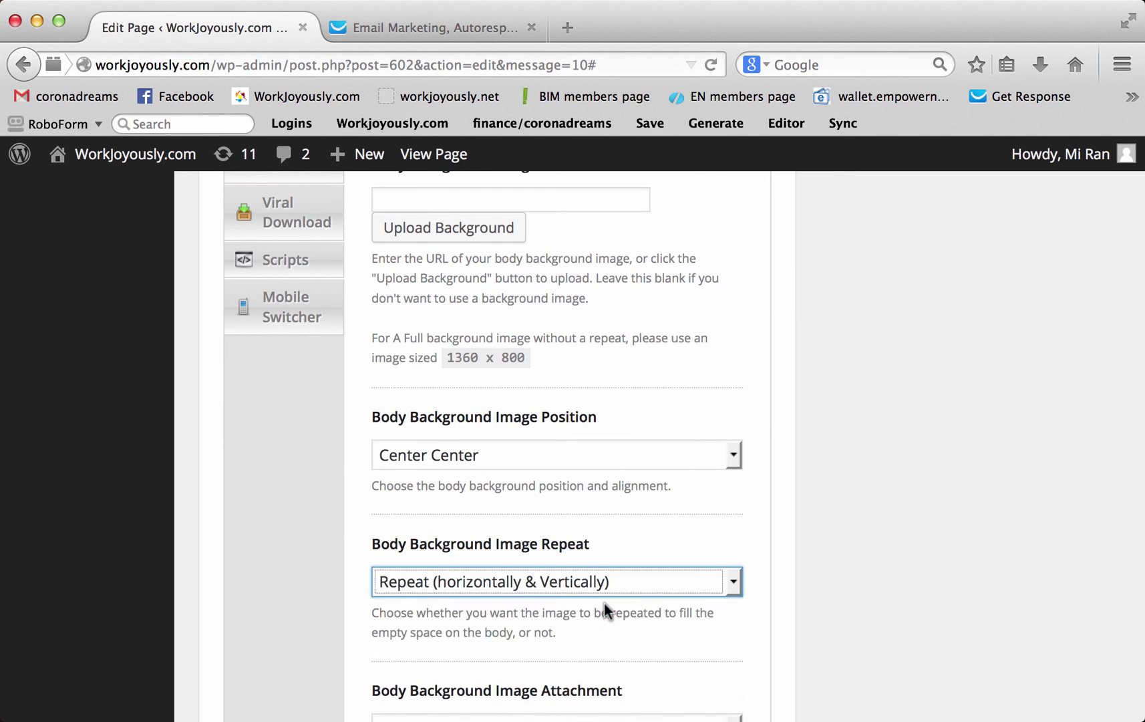
pyautogui.click(605, 606)
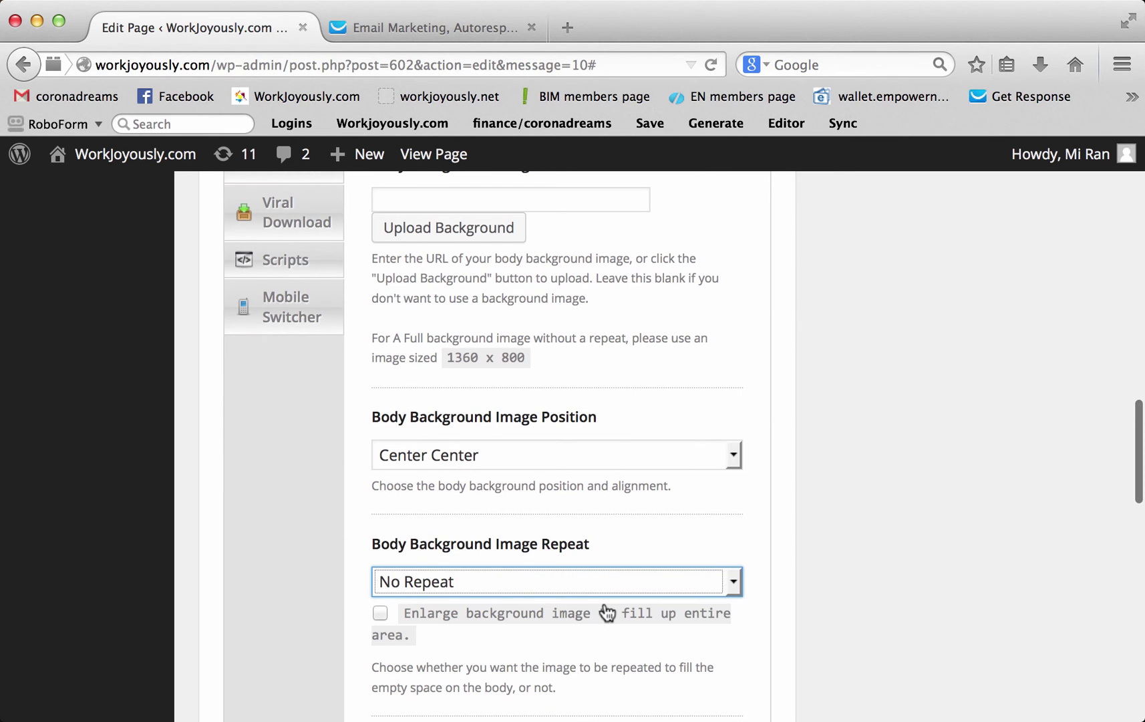
pyautogui.click(381, 613)
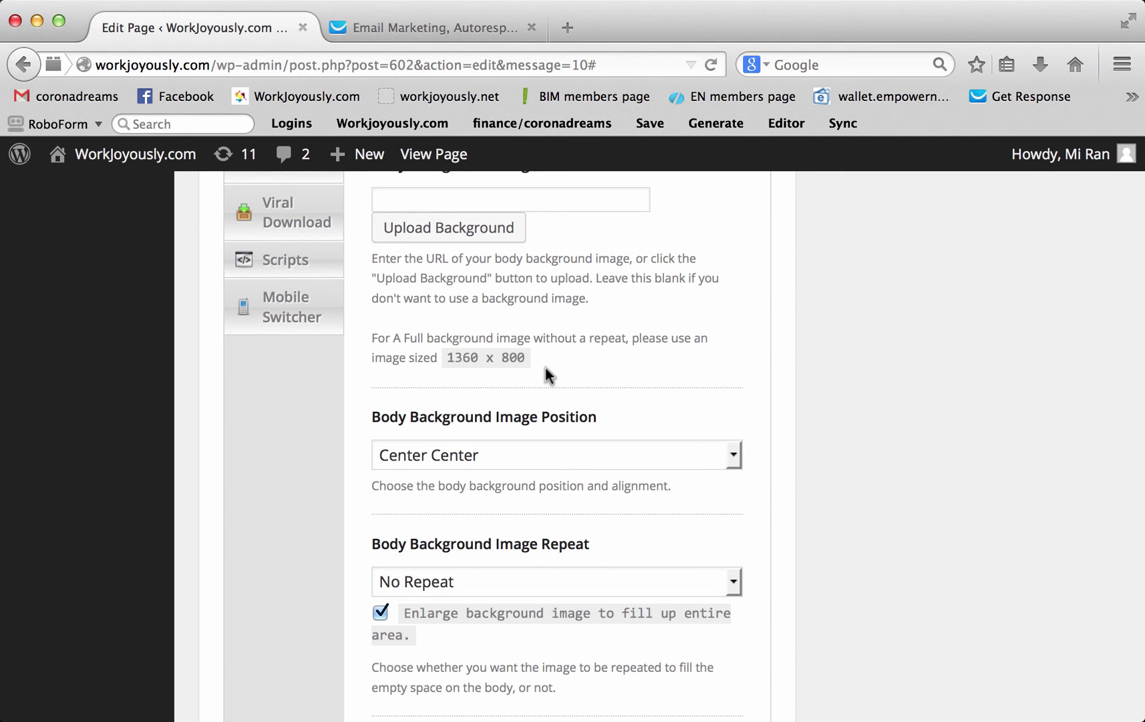
pyautogui.scroll(5, 765, 358)
pyautogui.scroll(10, 882, 343)
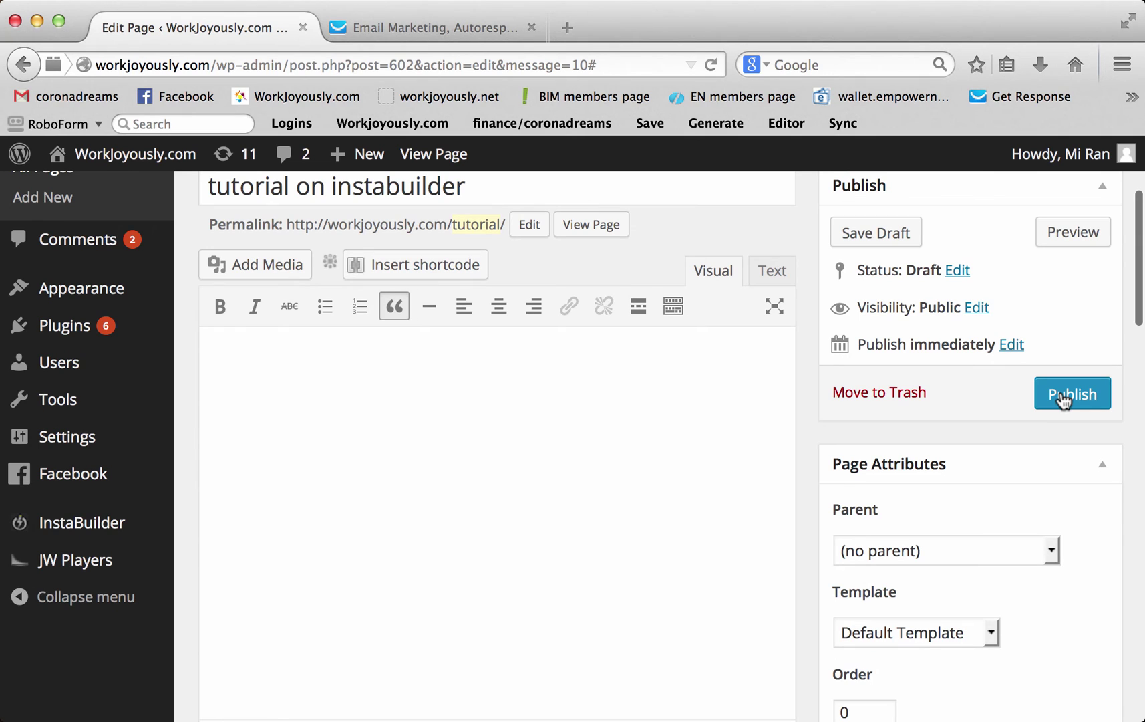
# Publish the page, shorten its permalink slug to 'tutorial', and update it.
pyautogui.click(1064, 399)
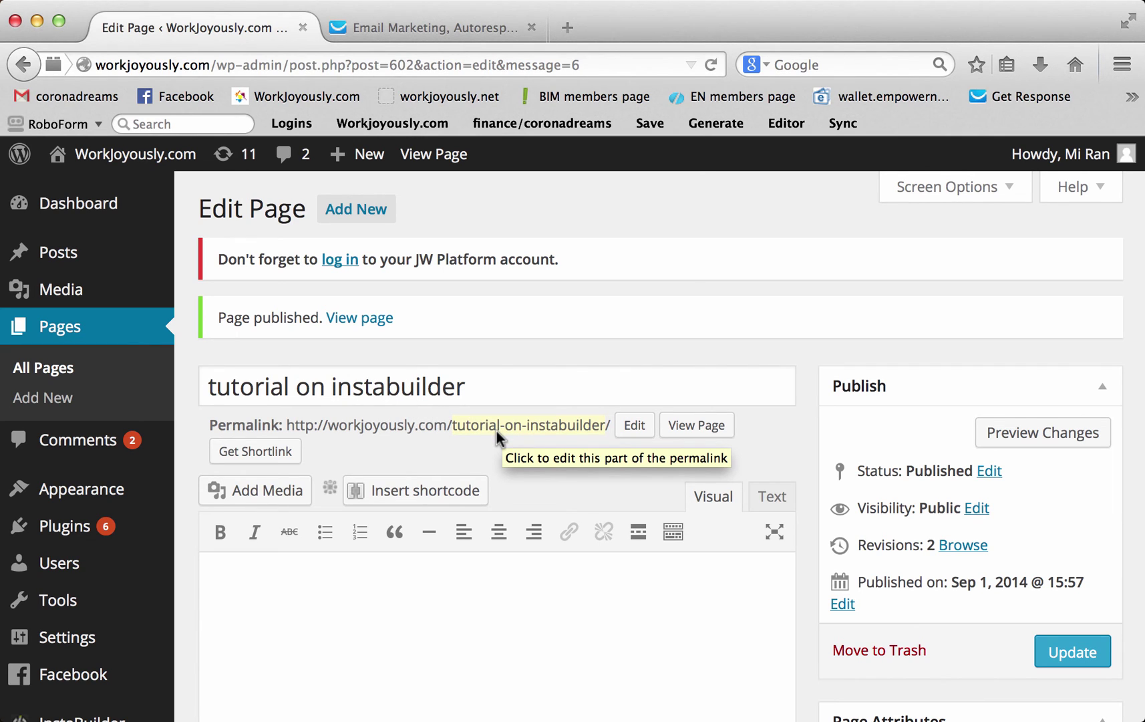
pyautogui.click(634, 426)
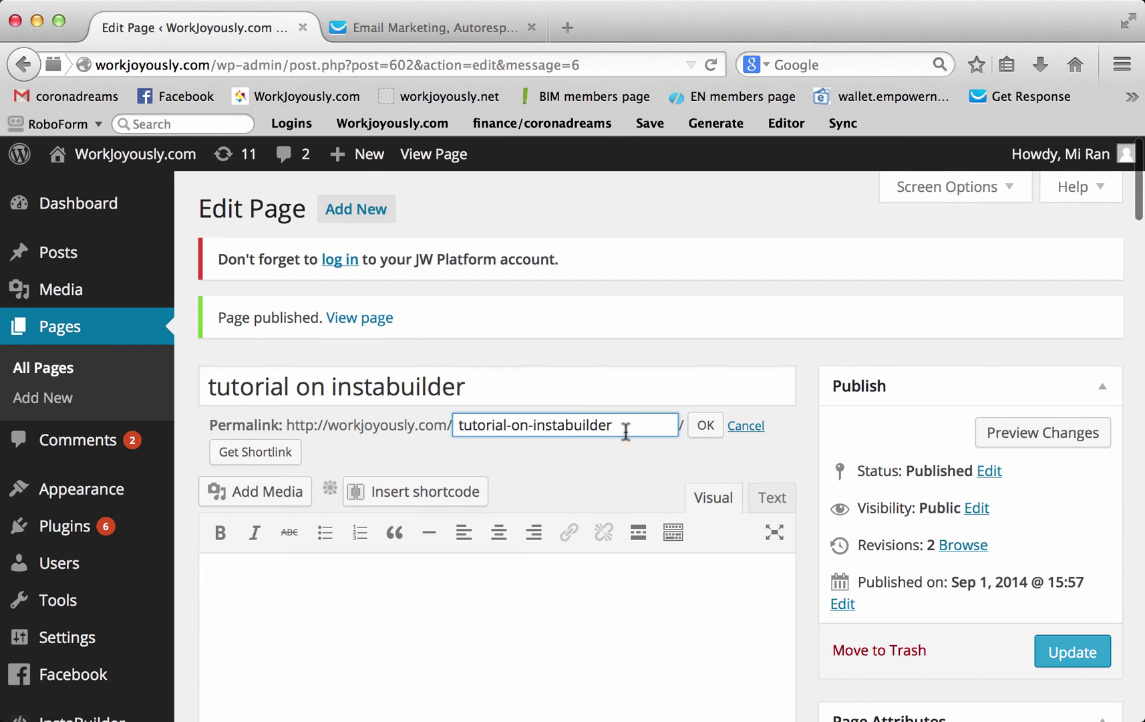
pyautogui.hotkey('shift', 'Left')
pyautogui.hotkey('shift', 'Left')
pyautogui.hotkey('shift', 'Left')
pyautogui.hotkey('shift', 'Left')
pyautogui.hotkey('shift', 'Left')
pyautogui.hotkey('shift', 'Left')
pyautogui.hotkey('shift', 'Left')
pyautogui.hotkey('shift', 'Left')
pyautogui.hotkey('shift', 'Left')
pyautogui.hotkey('shift', 'Left')
pyautogui.hotkey('shift', 'Left')
pyautogui.hotkey('shift', 'Left')
pyautogui.hotkey('shift', 'Left')
pyautogui.hotkey('shift', 'Left')
pyautogui.hotkey('shift', 'Left')
pyautogui.hotkey('shift', 'Left')
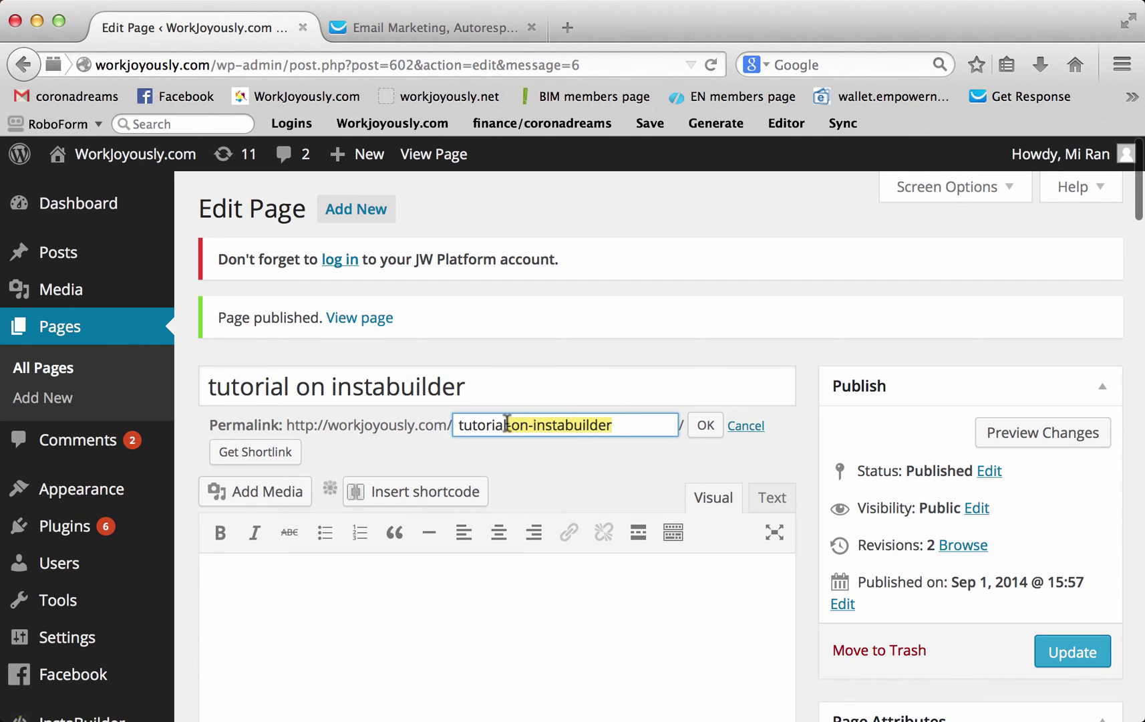
pyautogui.press('BackSpace')
pyautogui.click(710, 426)
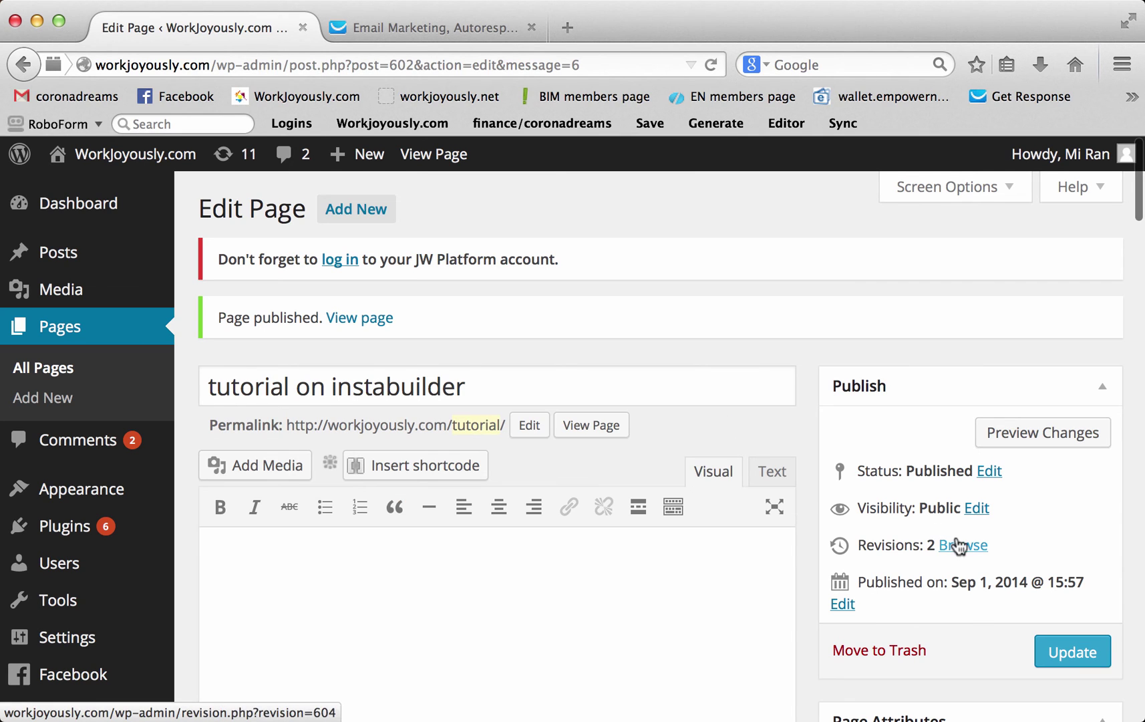
pyautogui.click(1064, 653)
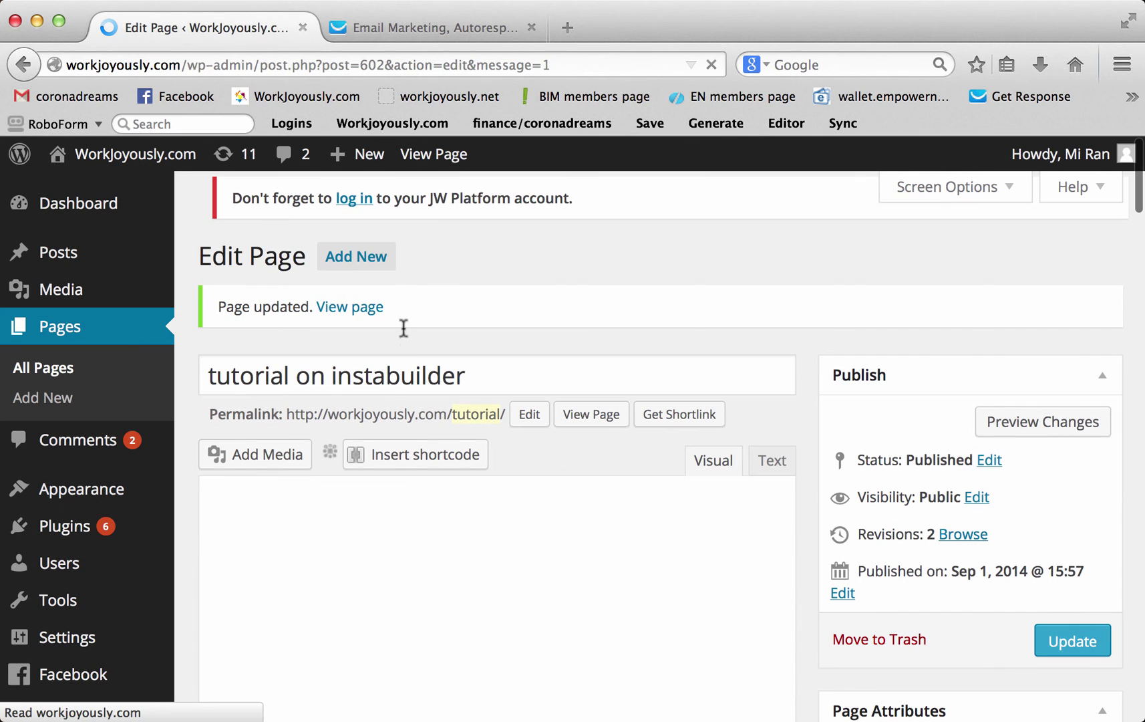
# View the live tutorial page and fill its opt-in field with an autocompleted e-mail address.
pyautogui.click(435, 155)
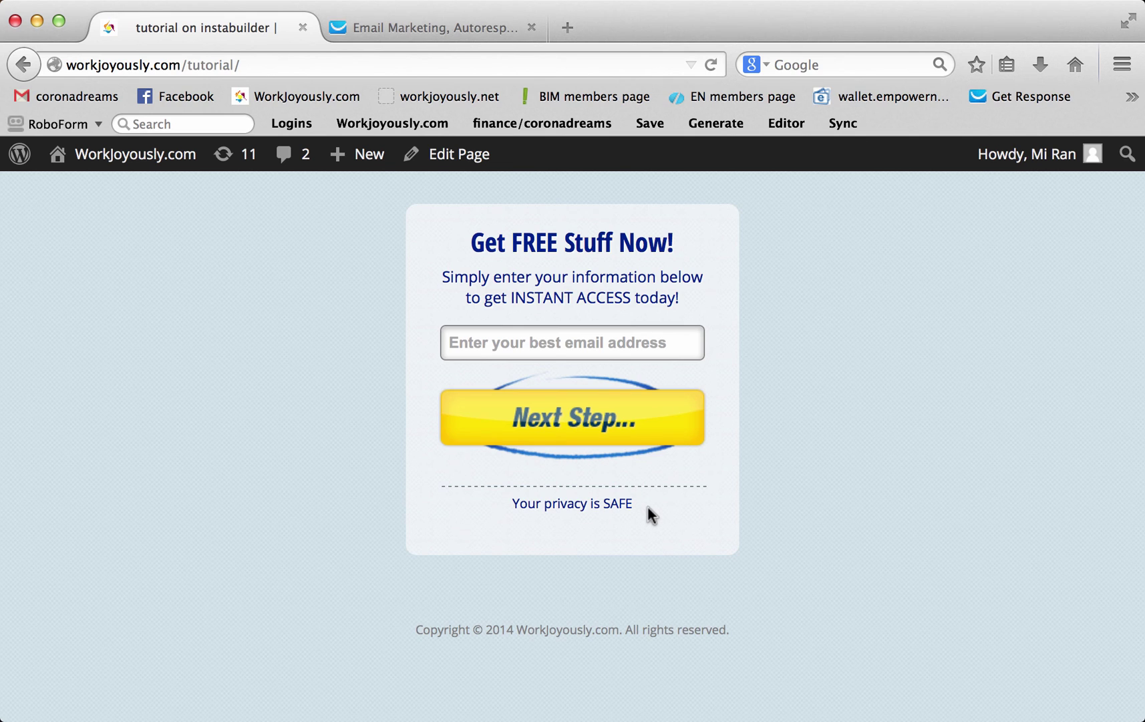
pyautogui.click(642, 347)
pyautogui.write('coron')
pyautogui.click(652, 368)
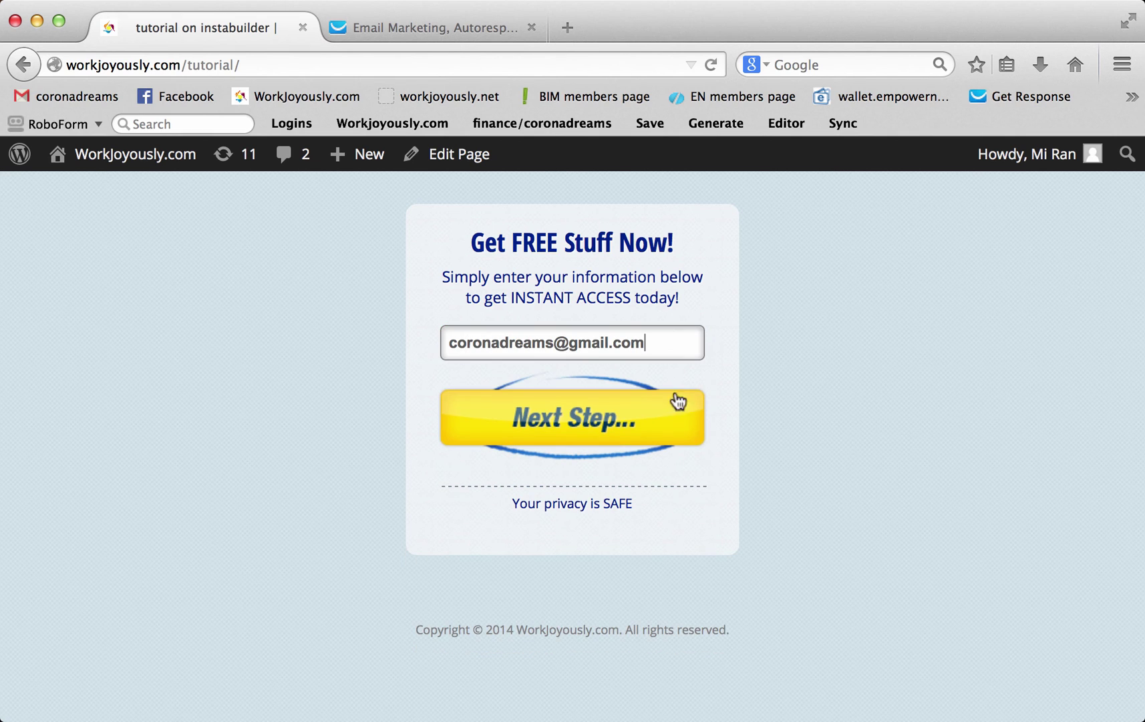
# Submit the opt-in form with Next Step and review the iPas Revolution page.
pyautogui.click(633, 415)
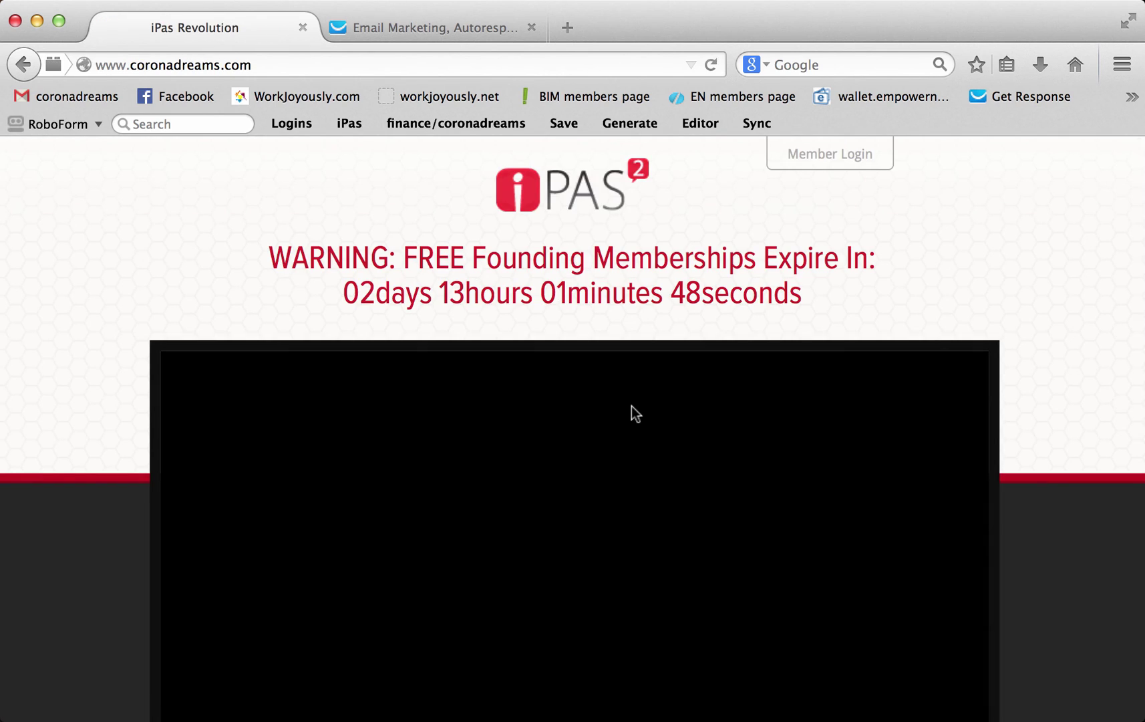
pyautogui.scroll(-2, 913, 444)
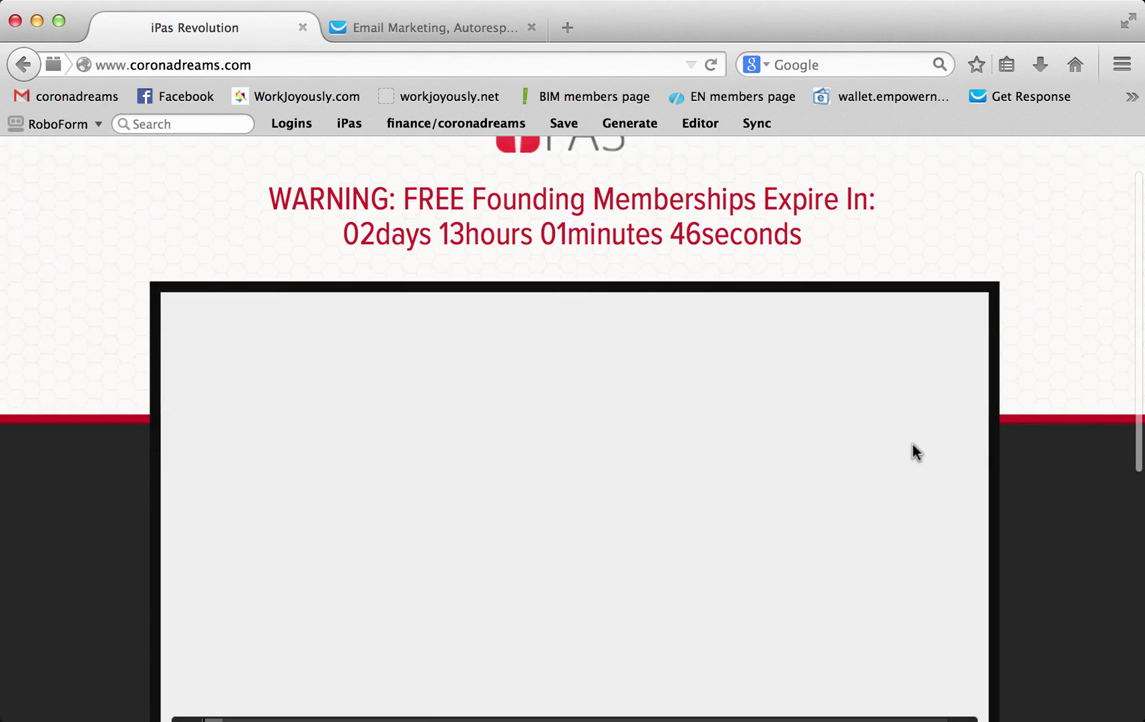
pyautogui.scroll(-5, 913, 444)
pyautogui.scroll(6, 913, 444)
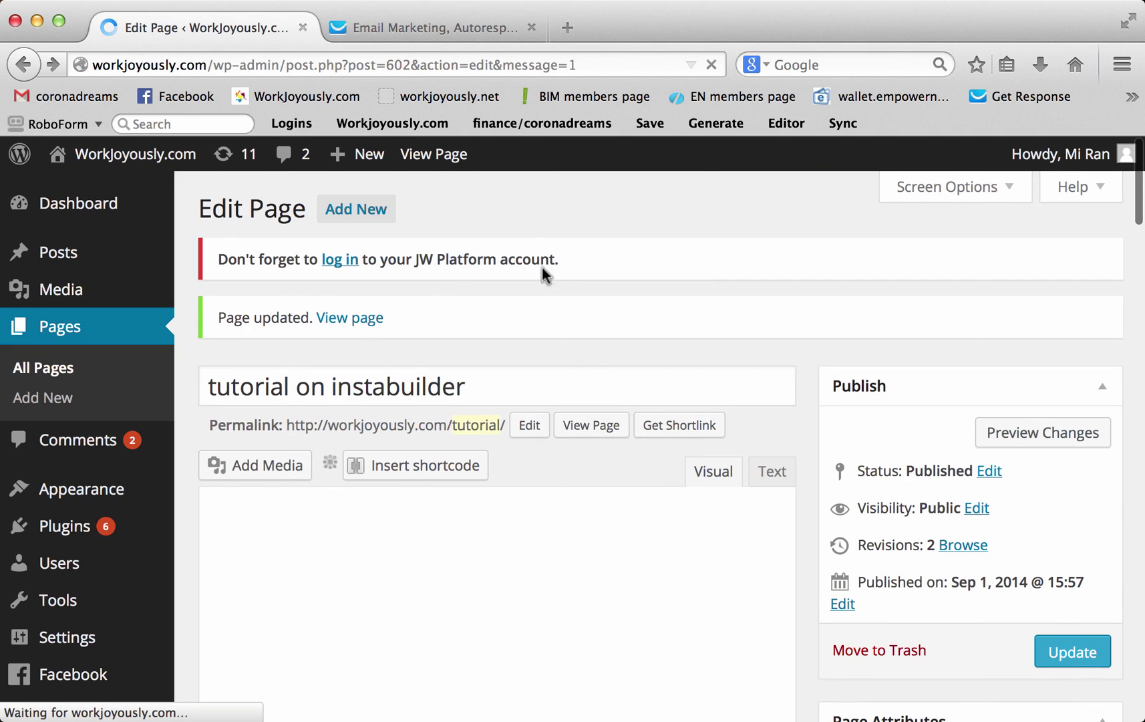
# Change the InstaBuilder Page Type to Mini Squeeze Page and update the page.
pyautogui.click(449, 160)
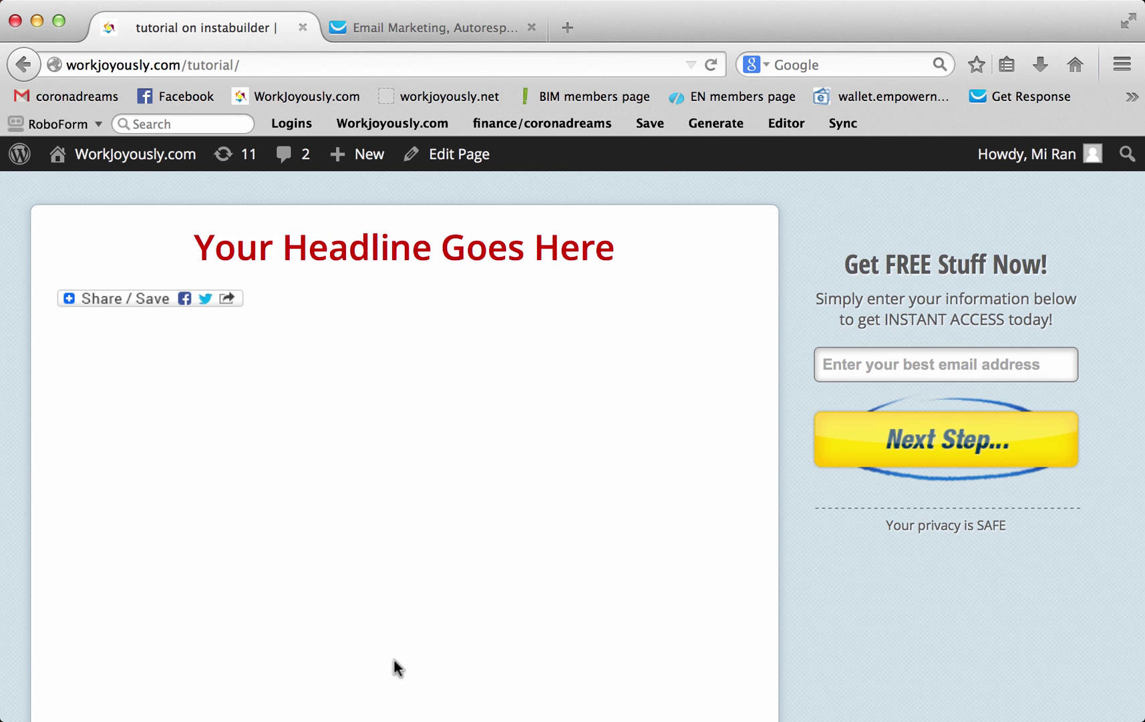
pyautogui.click(466, 155)
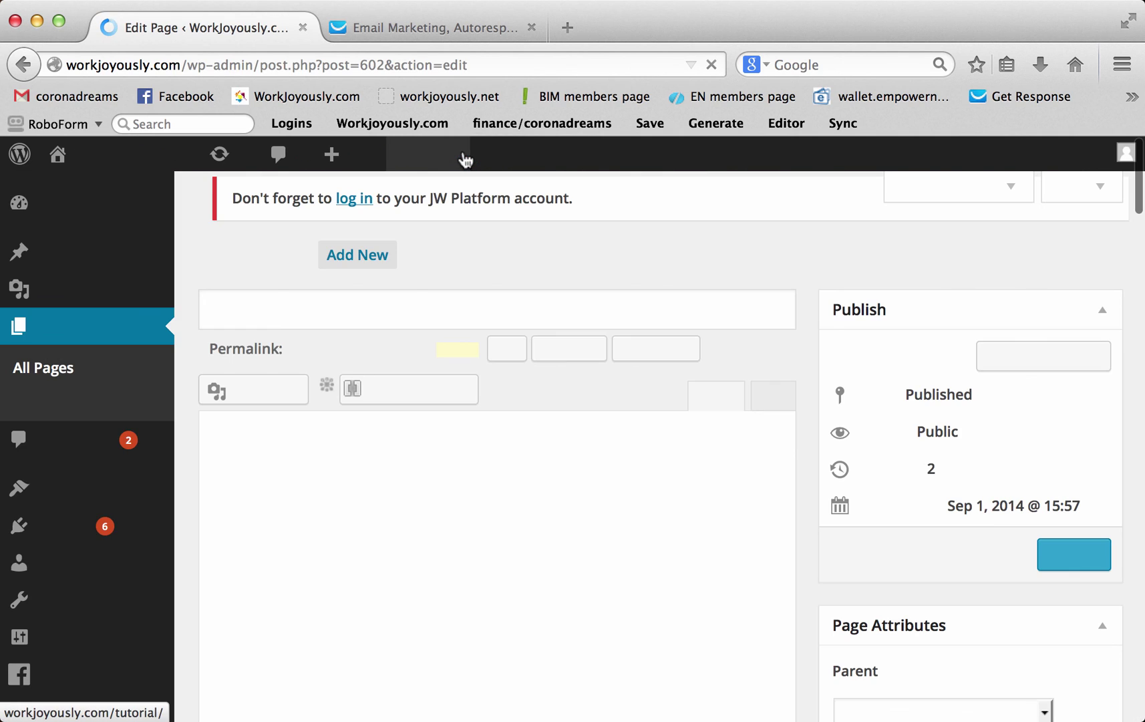
pyautogui.scroll(-10, 739, 499)
pyautogui.click(734, 672)
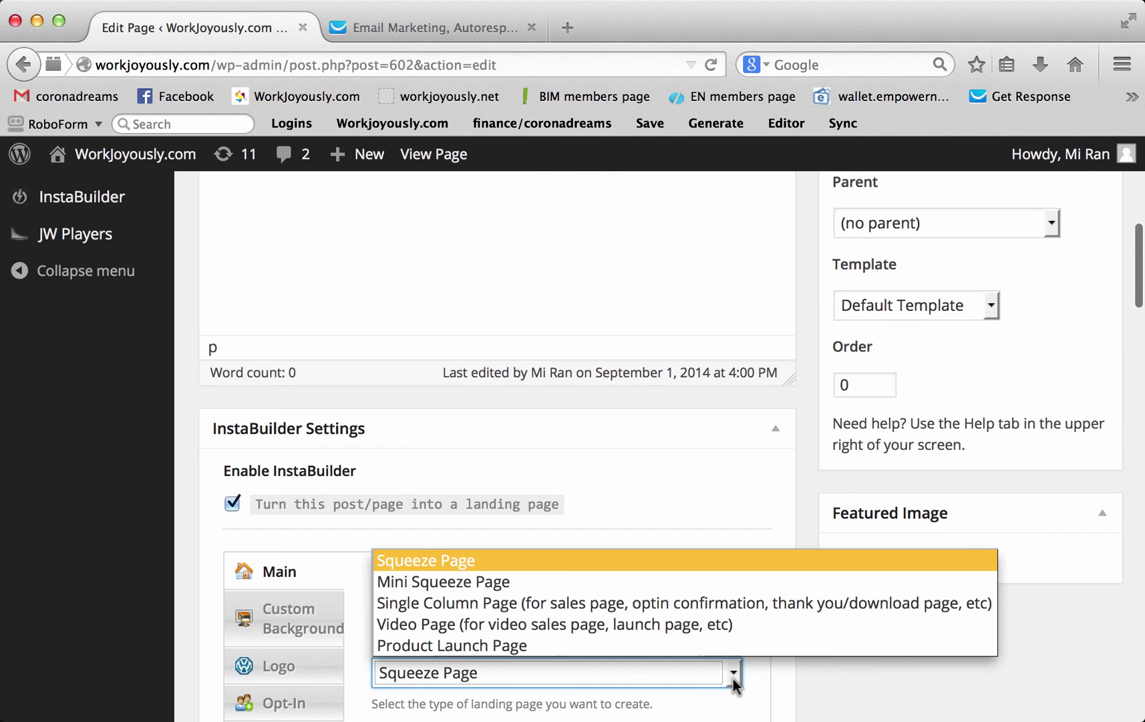
pyautogui.click(516, 581)
pyautogui.scroll(8, 1036, 454)
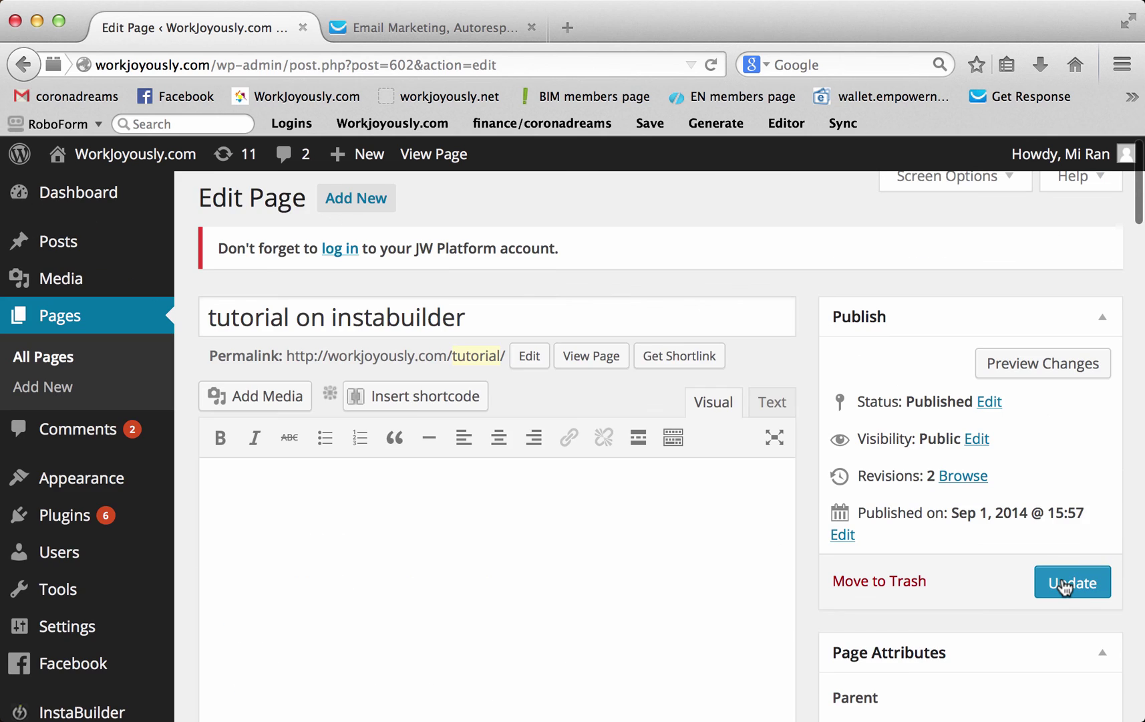
pyautogui.click(1064, 584)
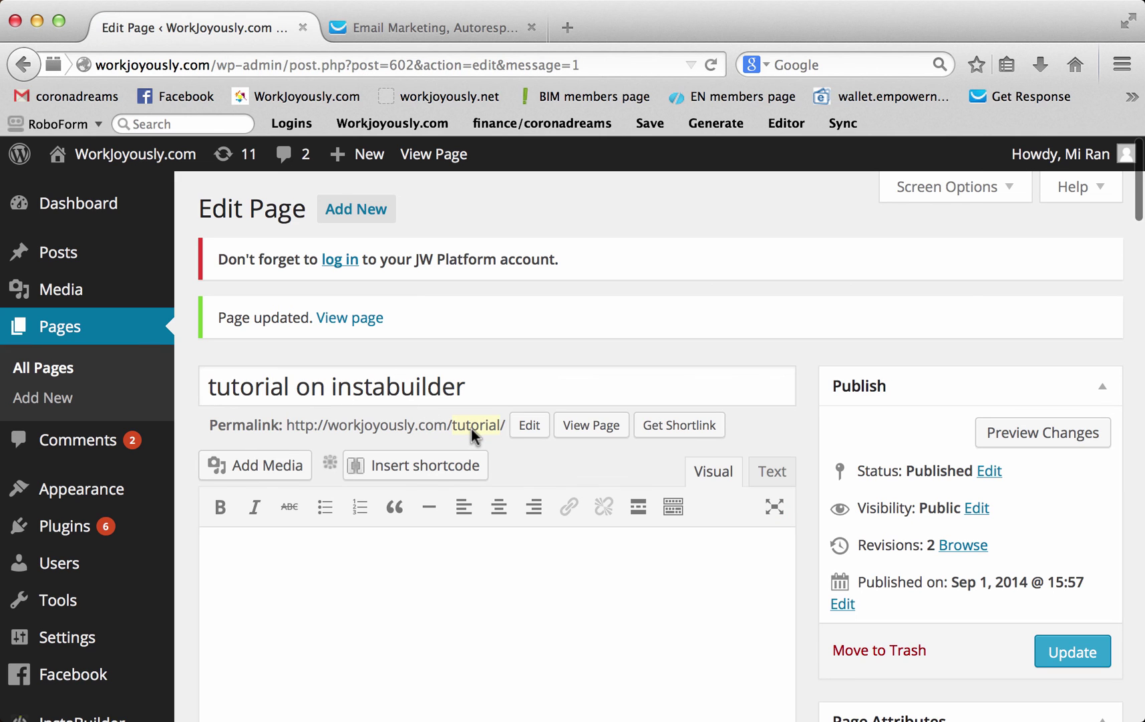
# Navigate from the updated tutorial page to workjoyously.com/tpf.
pyautogui.click(448, 151)
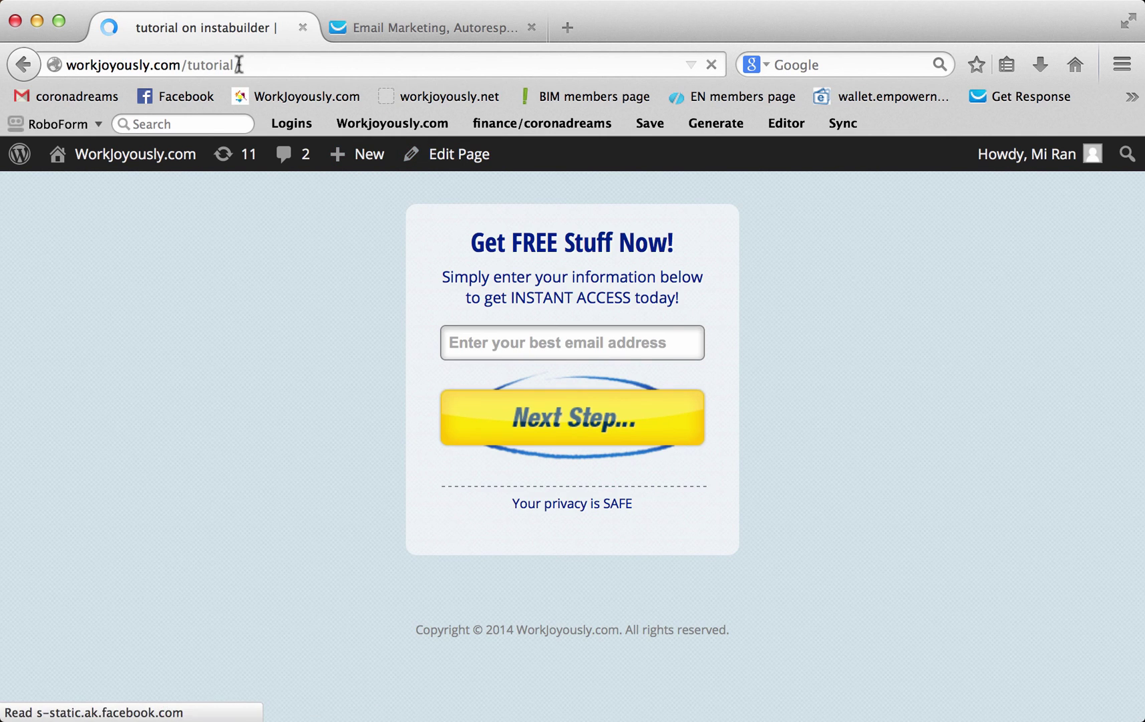
pyautogui.click(272, 60)
pyautogui.click(272, 60)
pyautogui.press('BackSpace')
pyautogui.press('BackSpace')
pyautogui.press('BackSpace')
pyautogui.press('BackSpace')
pyautogui.press('BackSpace')
pyautogui.press('BackSpace')
pyautogui.press('BackSpace')
pyautogui.press('BackSpace')
pyautogui.press('BackSpace')
pyautogui.write('tpf')
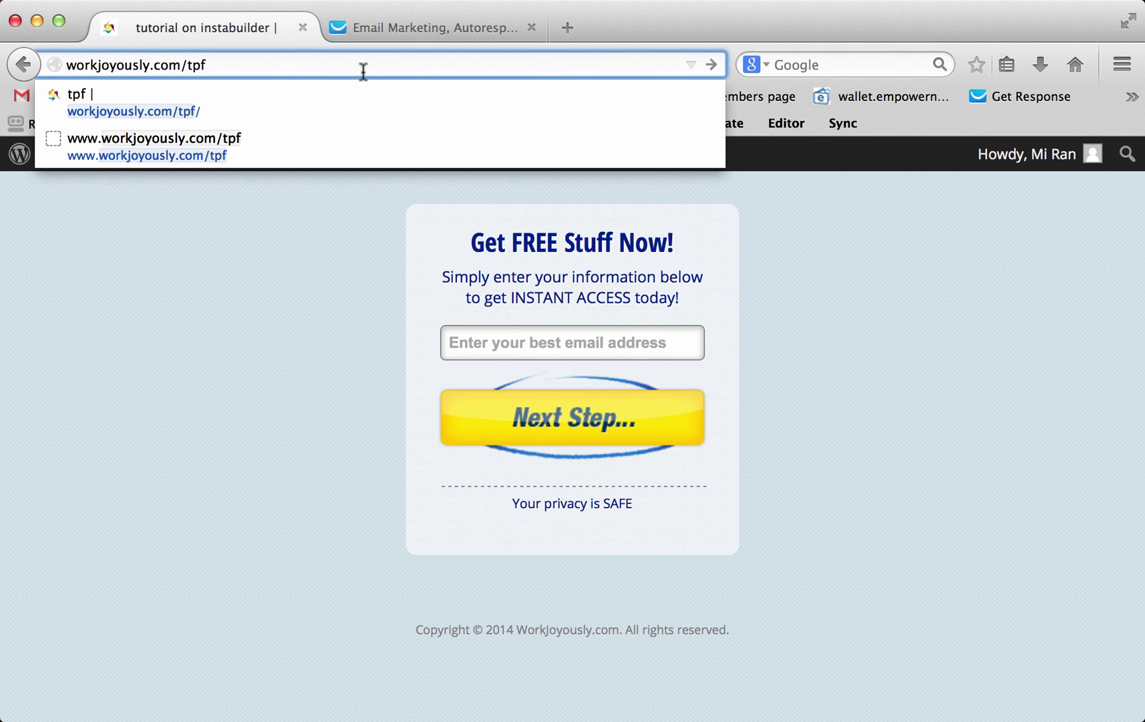
pyautogui.press('Return')
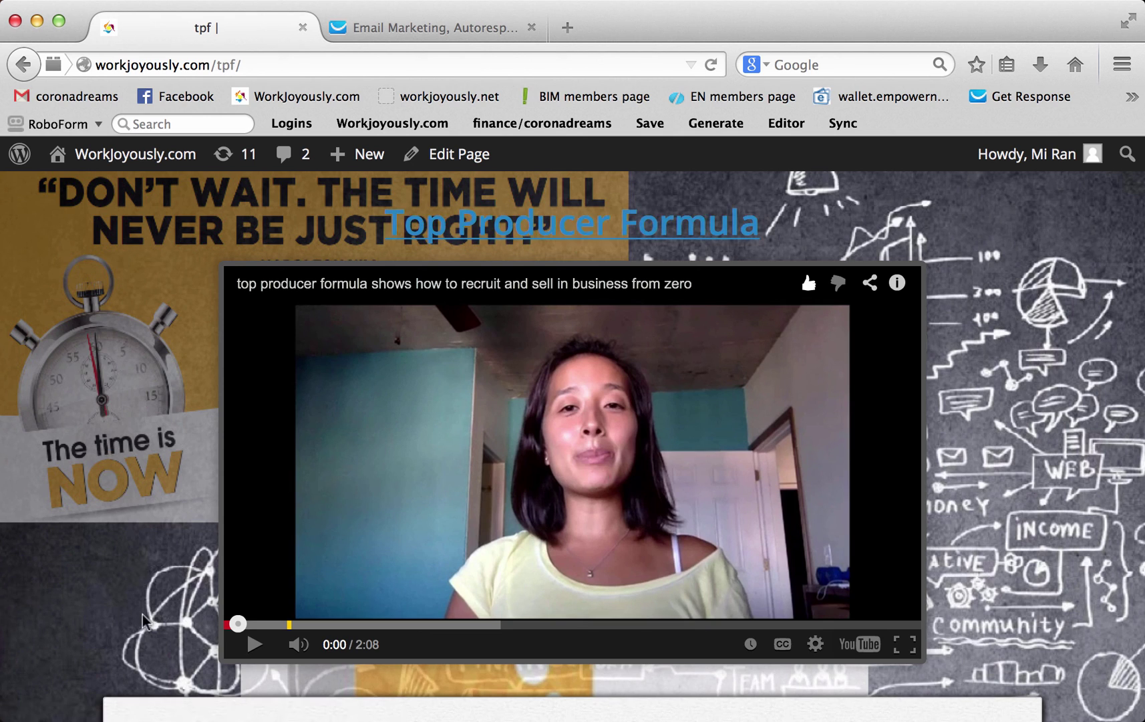
# Scroll through the tpf page's Top Producer Formula video and sales copy.
pyautogui.scroll(-2, 144, 620)
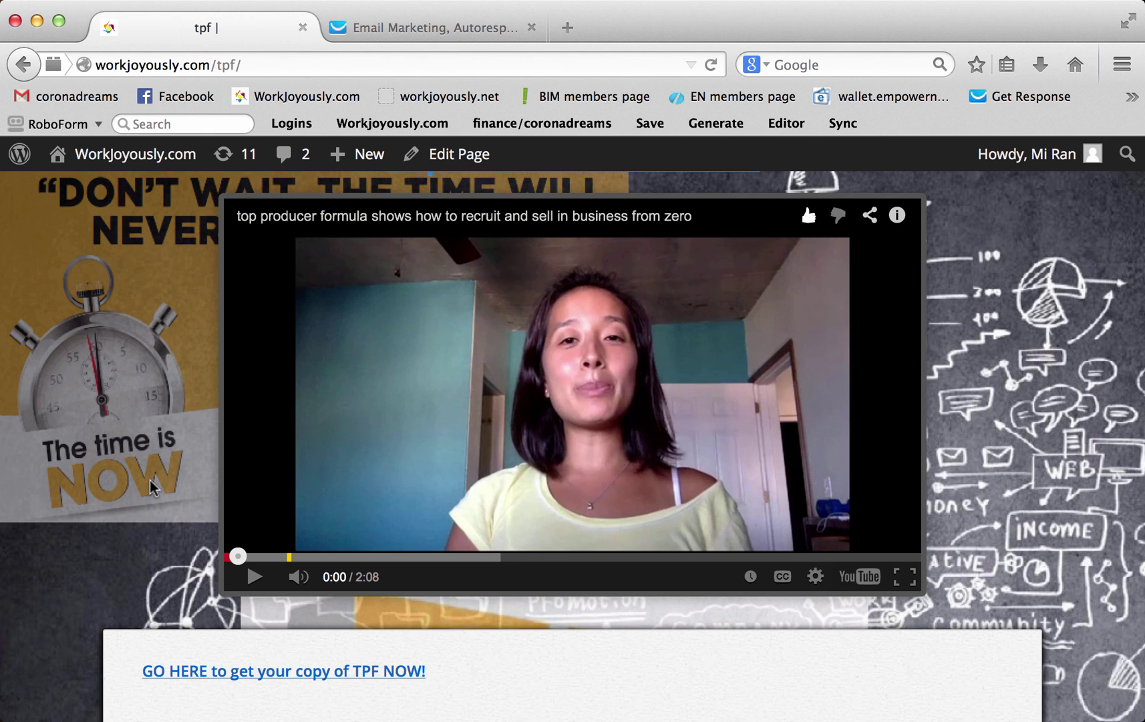
pyautogui.scroll(-3, 454, 520)
pyautogui.scroll(2, 453, 520)
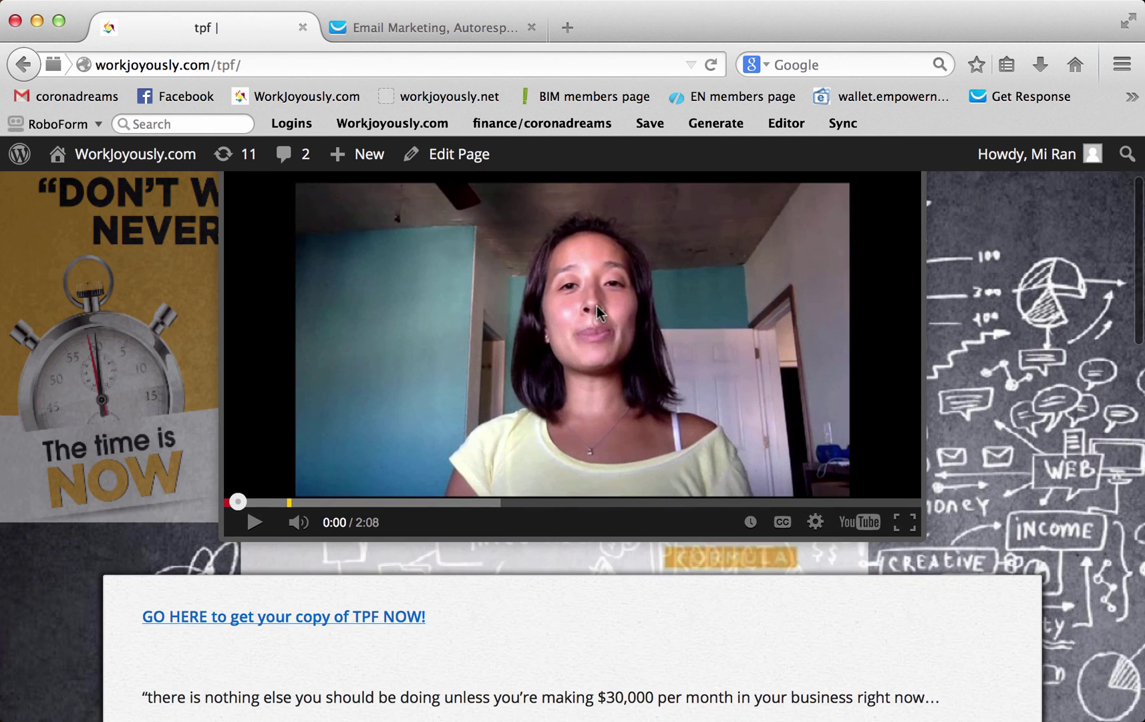
pyautogui.scroll(-3, 356, 663)
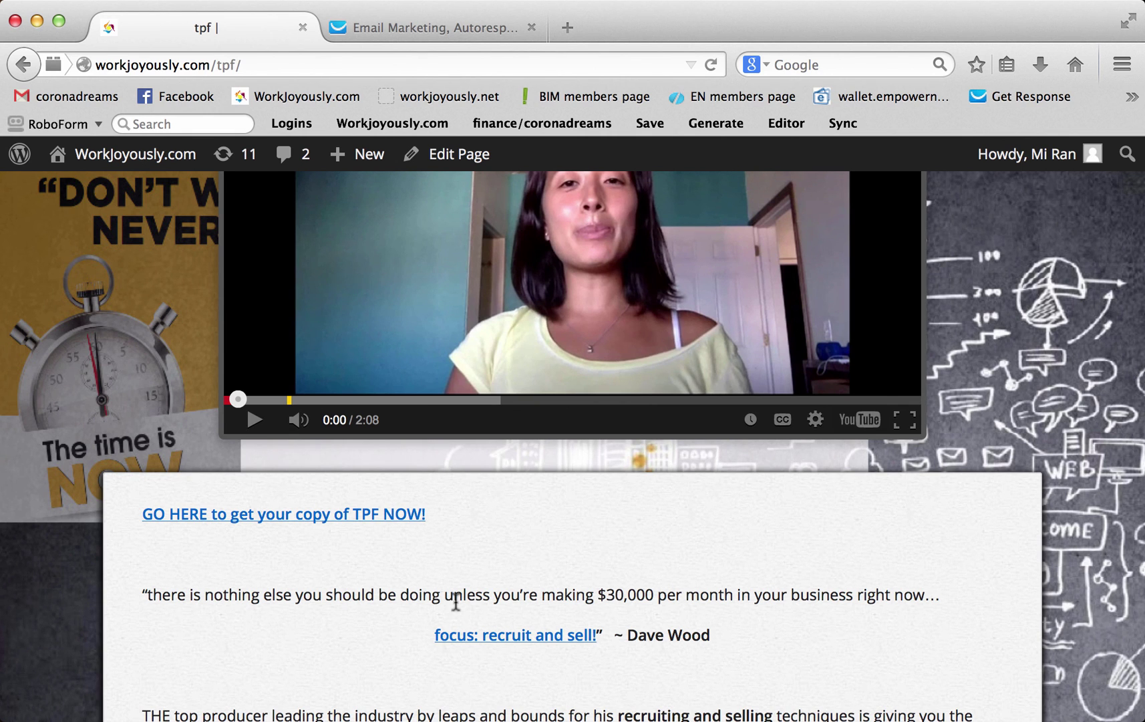
pyautogui.scroll(-12, 456, 601)
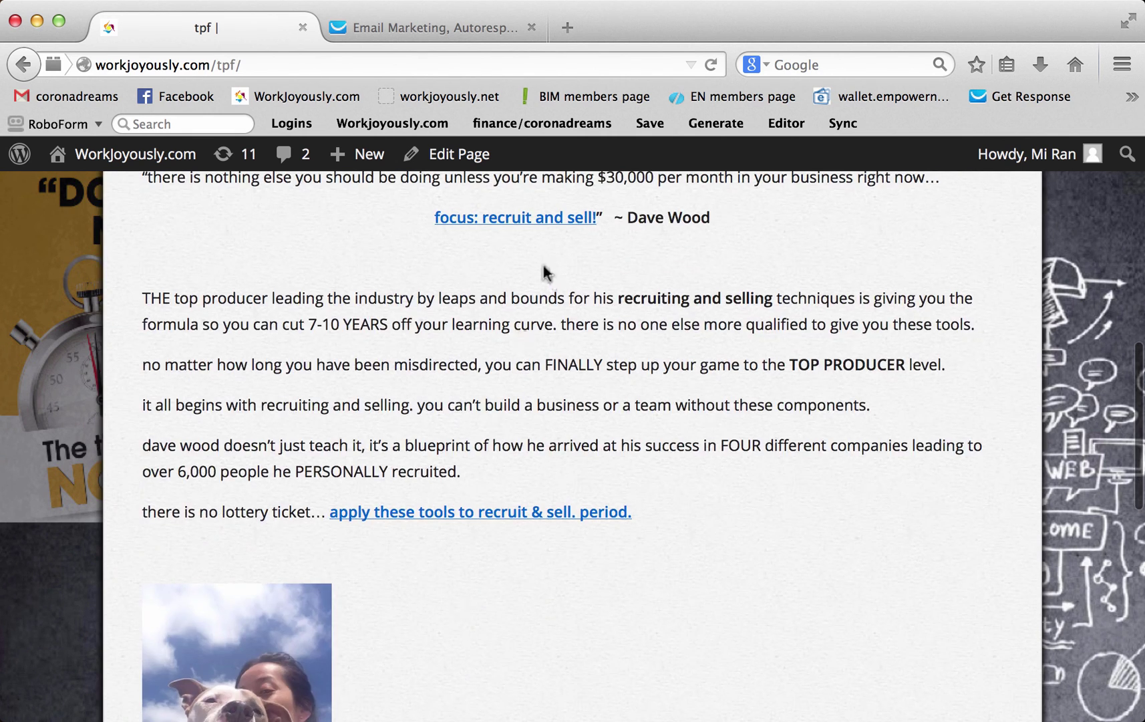
pyautogui.scroll(-8, 466, 354)
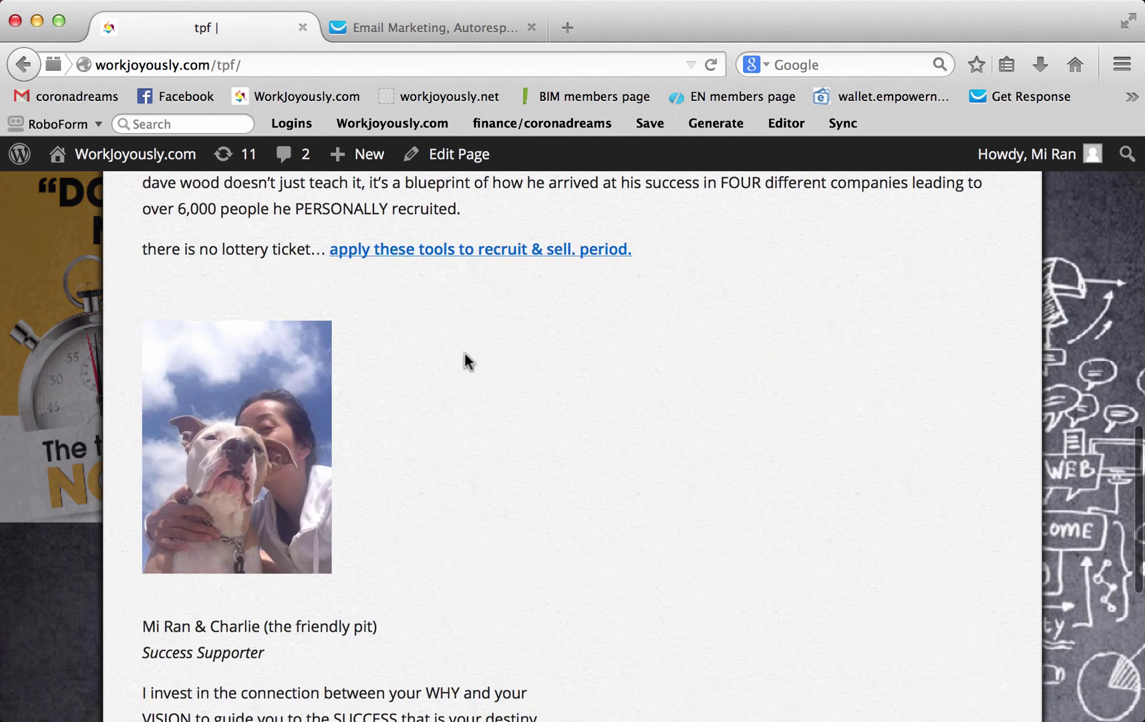
pyautogui.scroll(-10, 465, 353)
pyautogui.scroll(20, 403, 466)
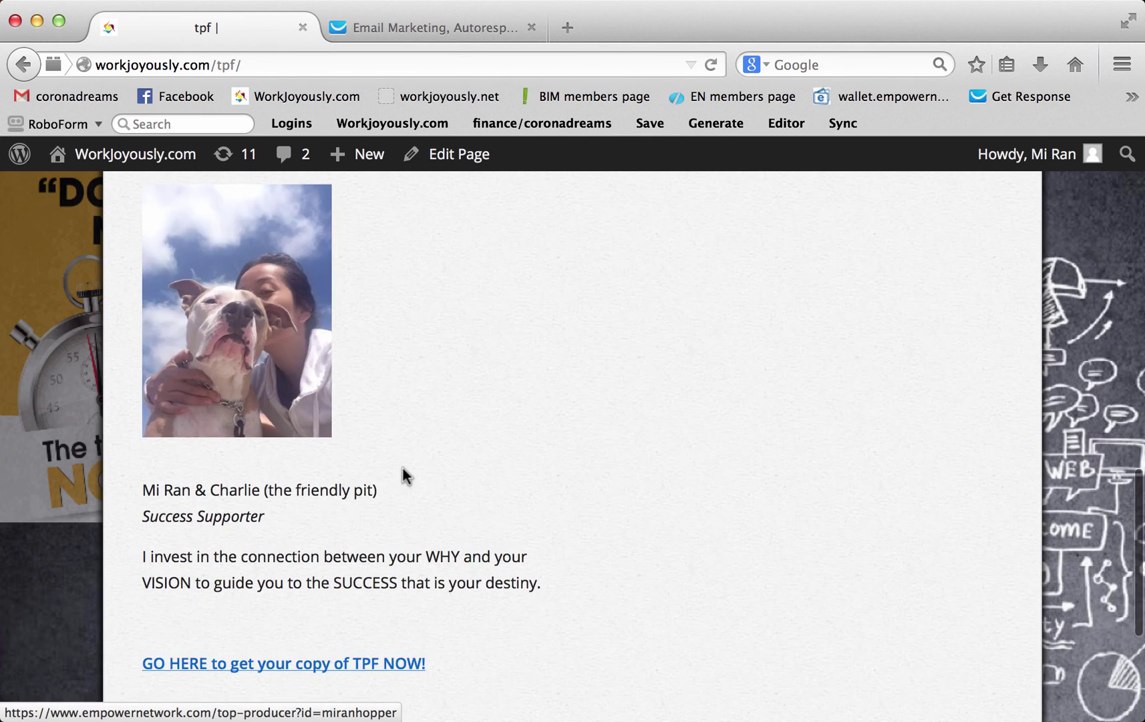